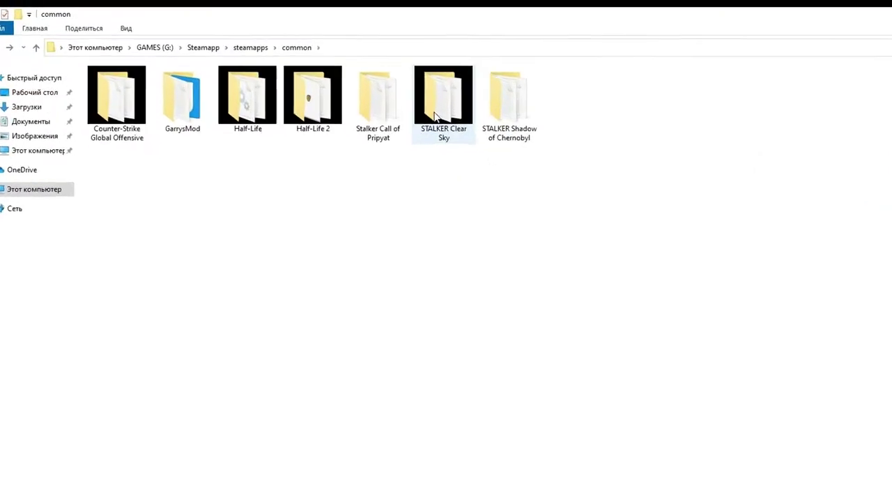
Open the resources folder of STALKER Clear Sky and select configs.db together with resources.db0 through resources.db2.
double_click(434, 115)
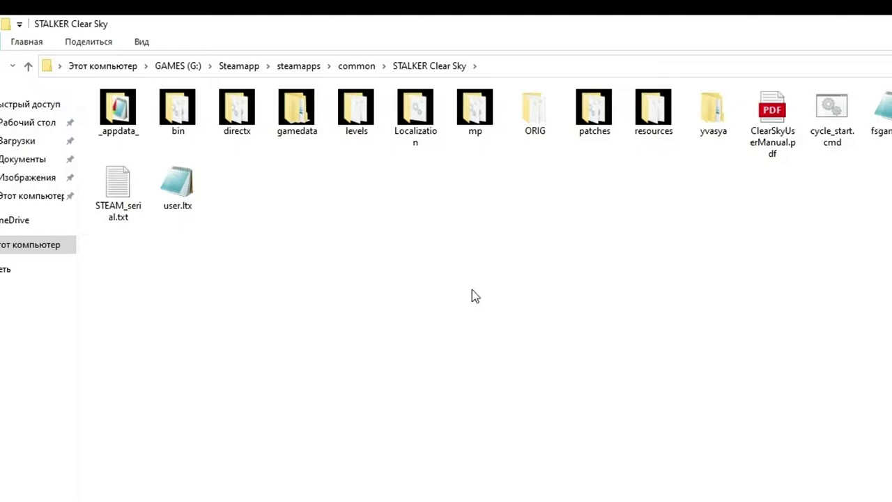
left_click(296, 132)
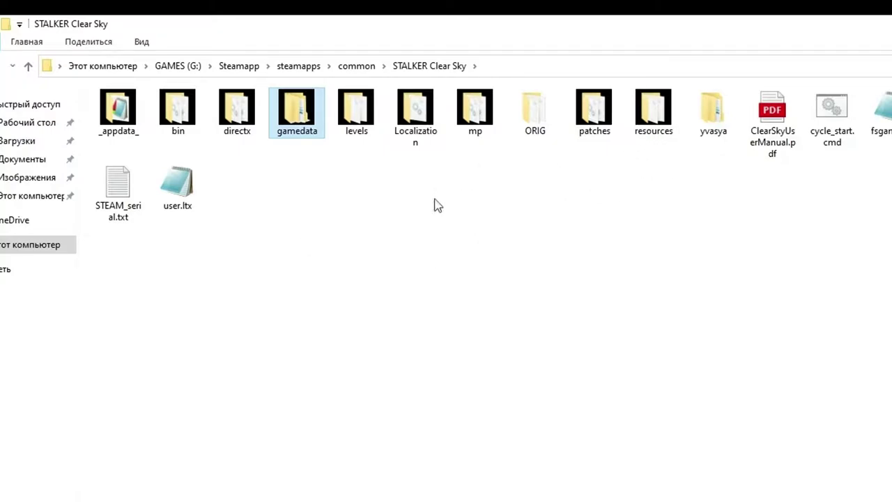
left_click(651, 115)
double_click(649, 118)
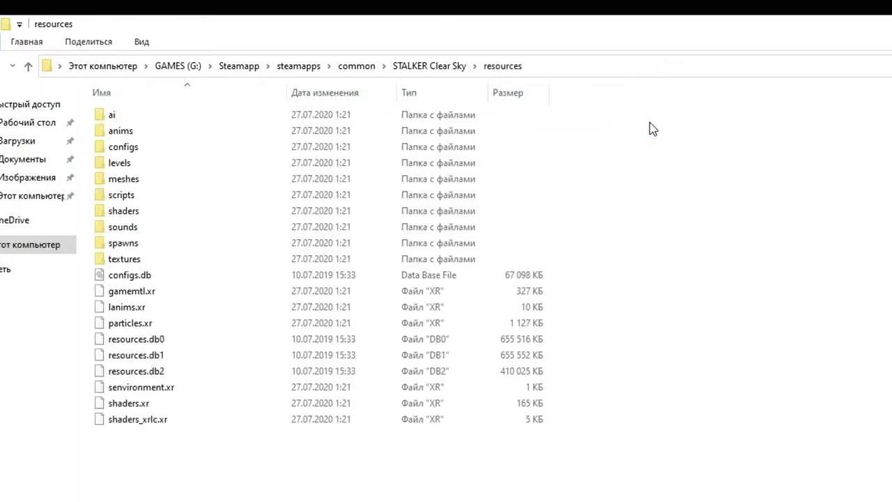
left_click_drag(590, 333, 538, 372)
left_click(160, 277, "ctrl")
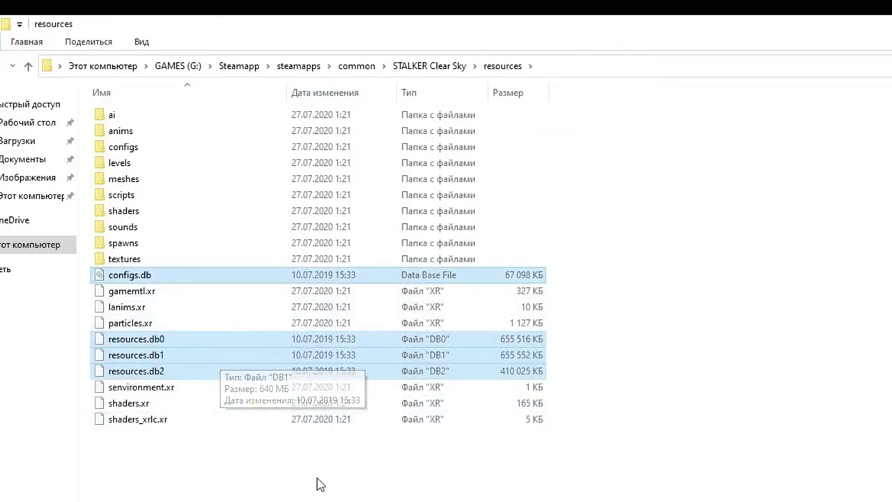
Inspect the archive files in the Localization and levels folders of STALKER Clear Sky.
key("BackSpace")
double_click(422, 136)
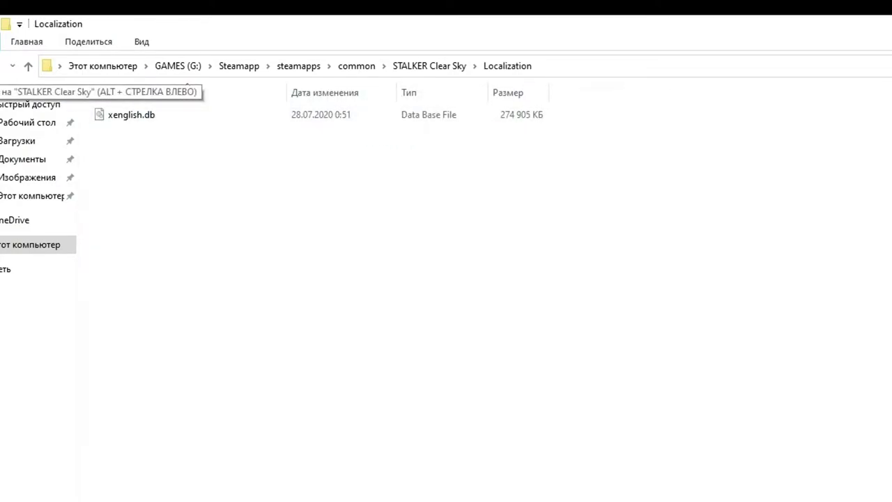
left_click(3, 65)
double_click(363, 117)
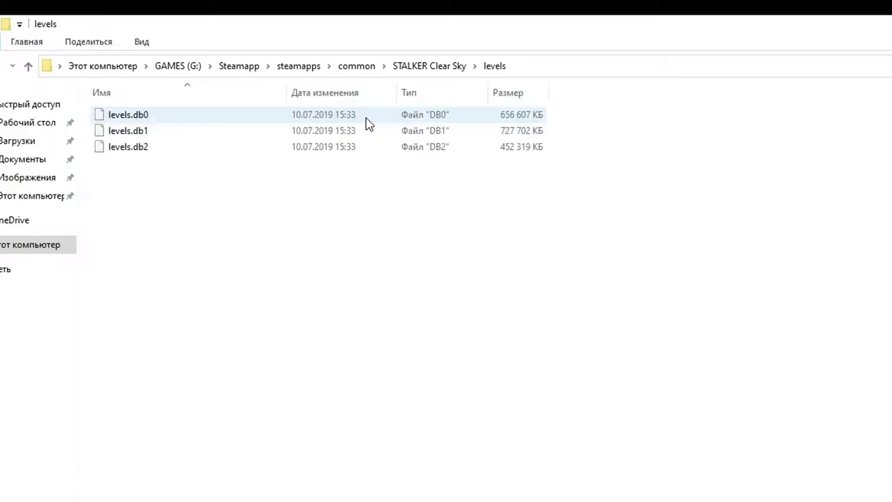
Return to the common folder, open STALKER Shadow of Chernobyl and mark out its gamedata archives.
key("BackSpace")
key("BackSpace")
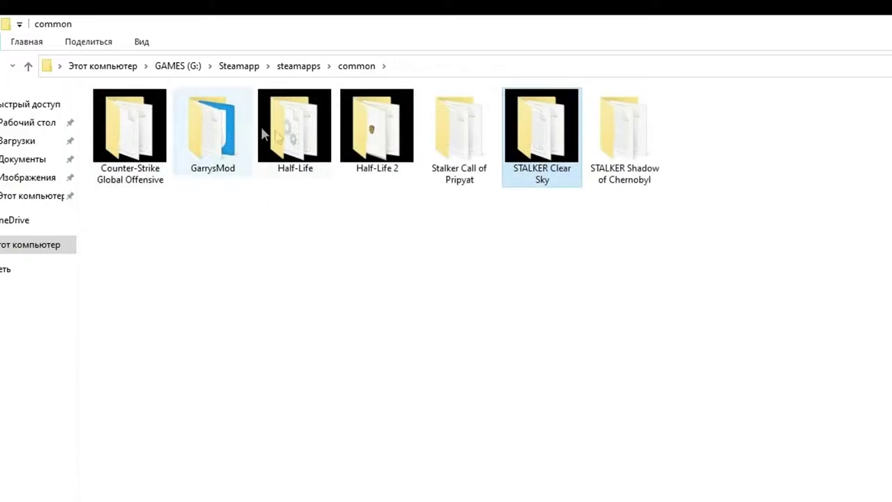
double_click(624, 167)
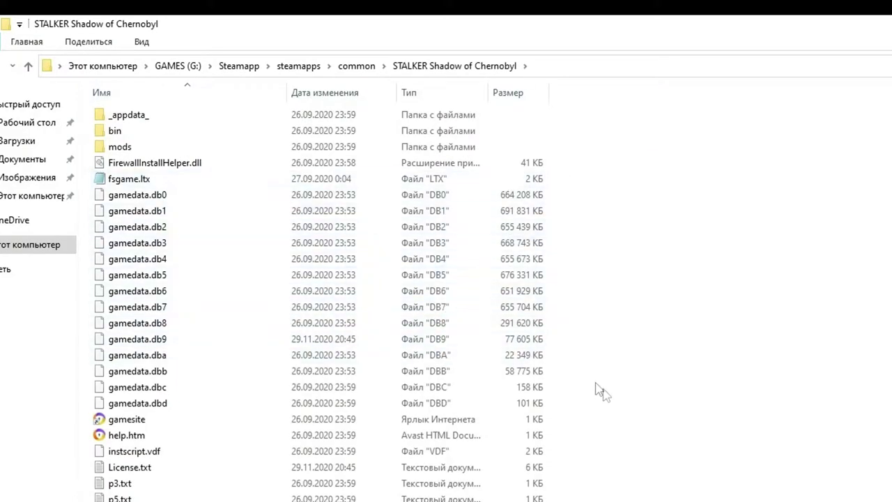
left_click_drag(653, 418, 354, 193)
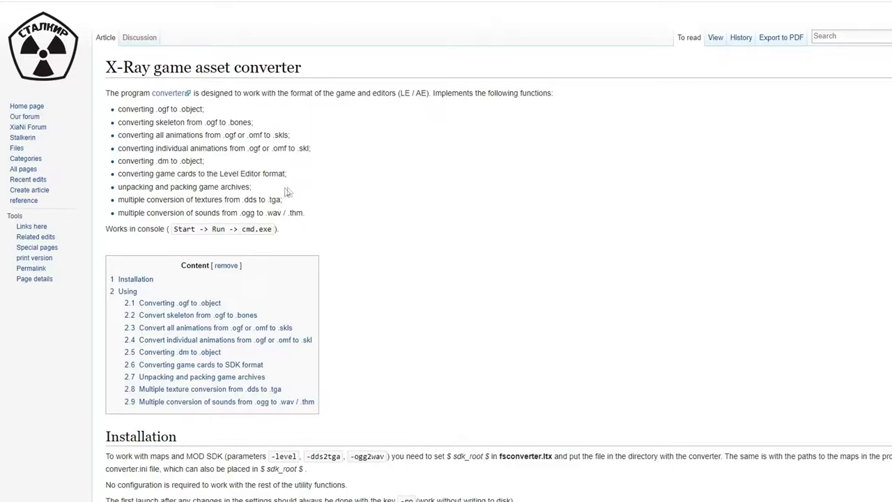
Highlight the function for unpacking and packing game archives in the X-Ray game asset converter article.
left_click_drag(249, 187, 120, 190)
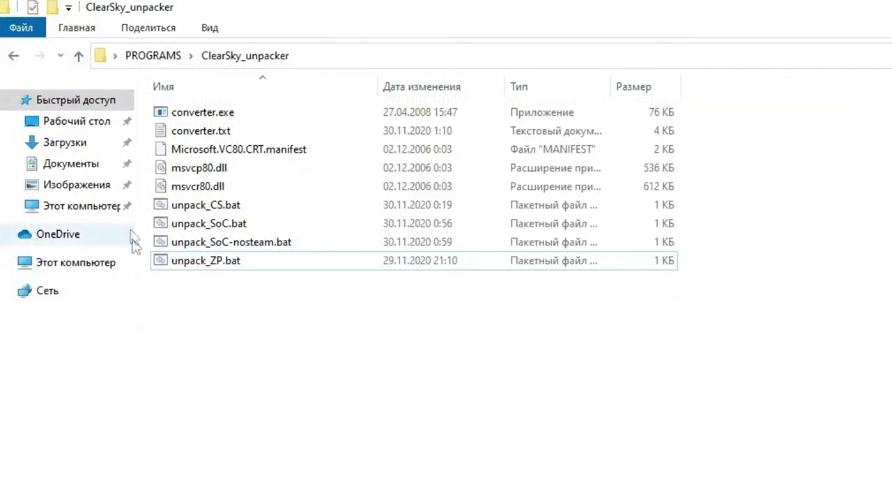
Mark converter.exe, Microsoft.VC80.CRT.manifest, msvcp80.dll and msvcr80.dll in the ClearSky_unpacker folder, and clear the selection.
left_click(180, 185)
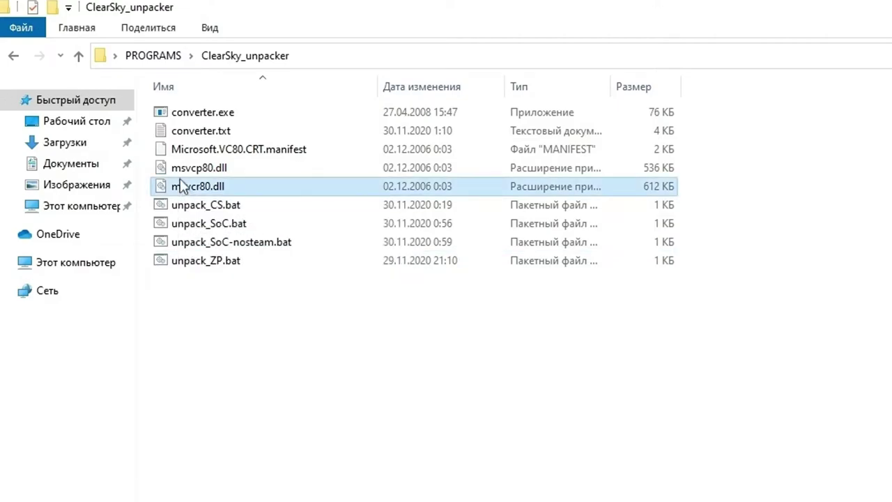
left_click(179, 171, "shift")
left_click(180, 156, "shift")
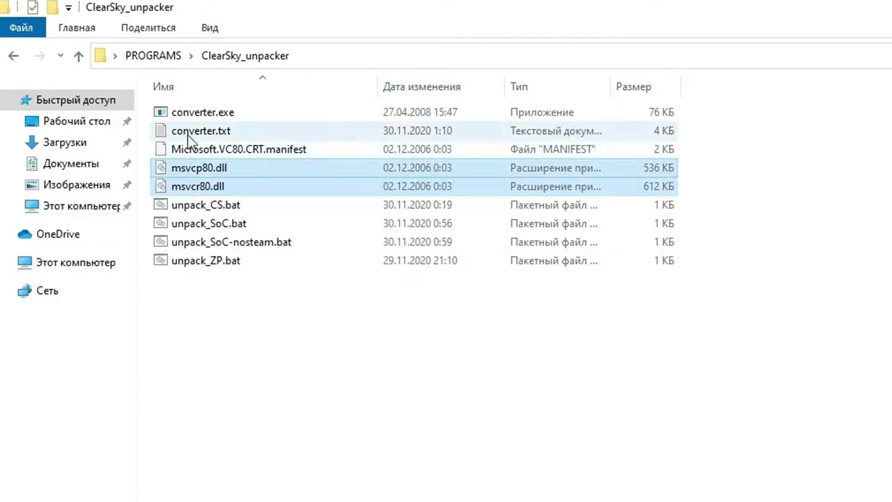
left_click(191, 149, "ctrl")
left_click(194, 113, "ctrl")
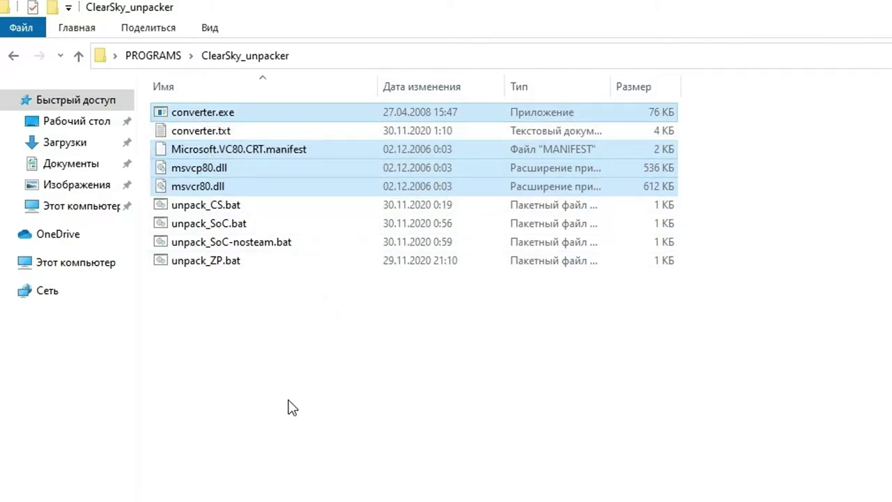
left_click(346, 412)
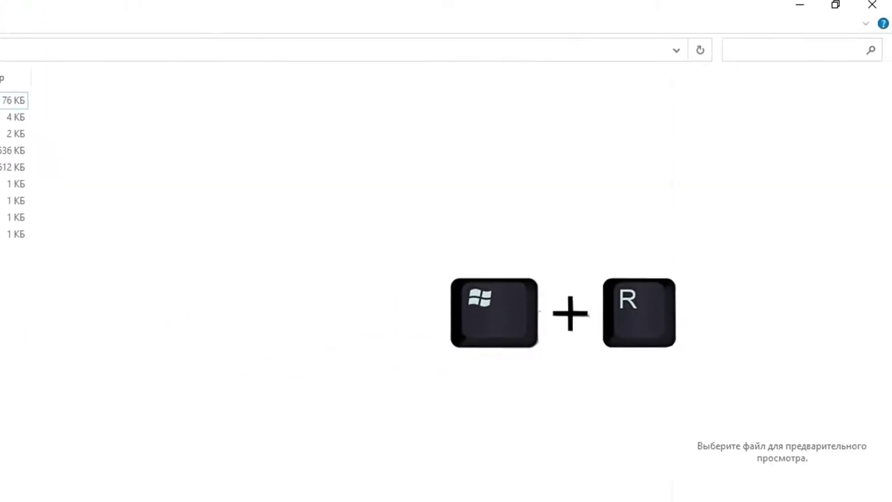
Launch a command prompt by running cmd and execute the converter command to list its options.
key("super+r")
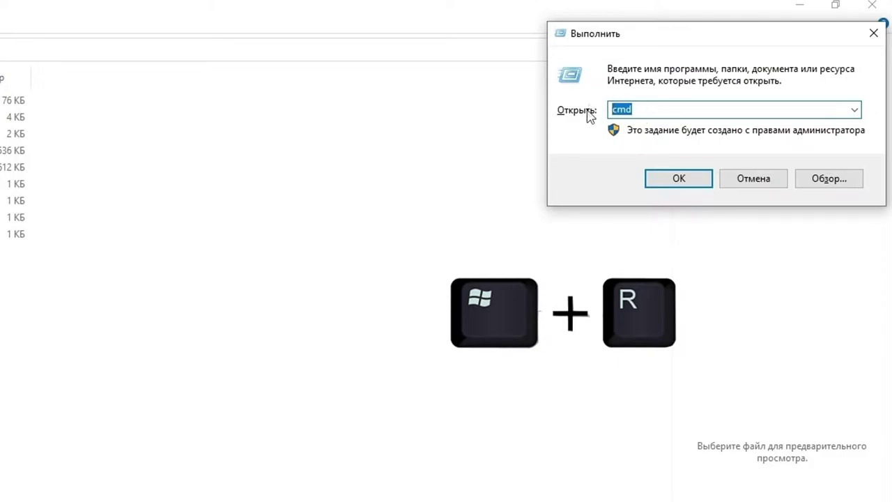
left_click(678, 179)
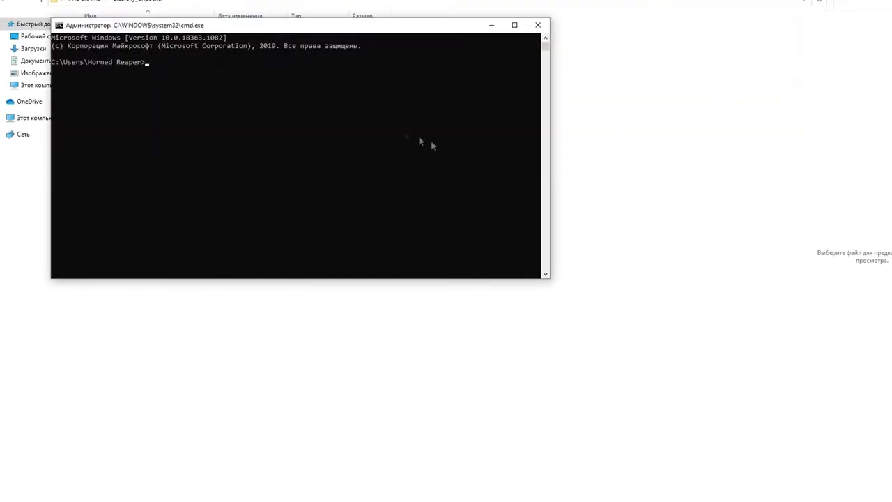
left_click_drag(304, 26, 496, 187)
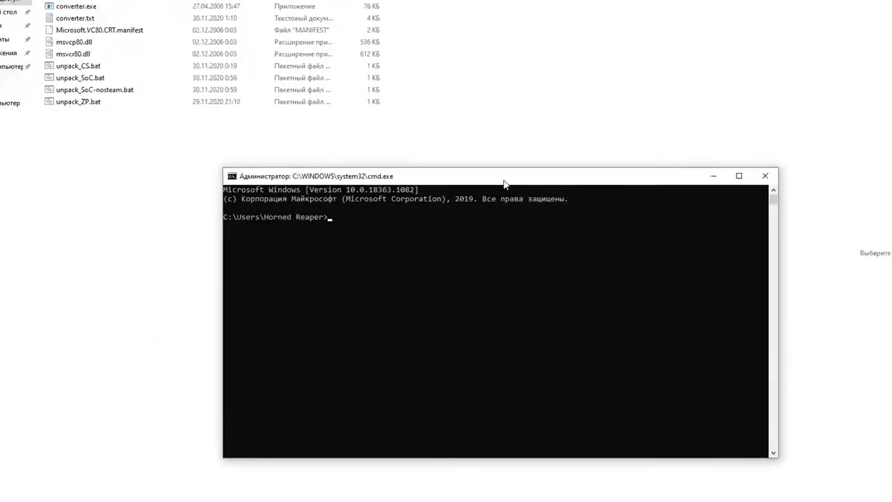
type("converter")
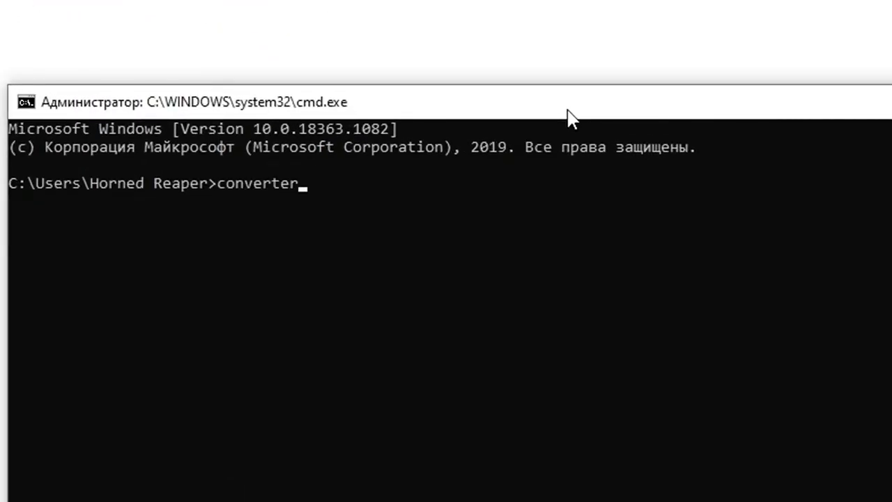
key("Return")
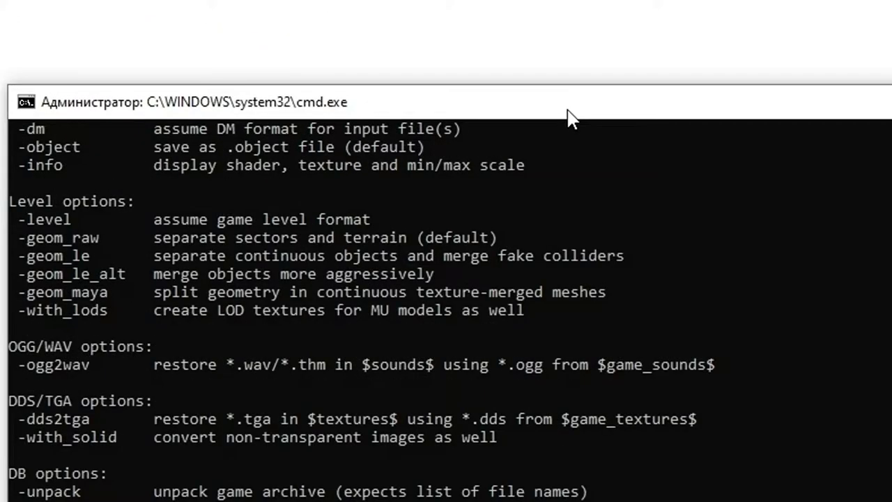
Review the listed converter options and enter converter -unpack -xdb at the prompt without executing it.
scroll(472, 446, "up", 9)
scroll(476, 451, "down", 10)
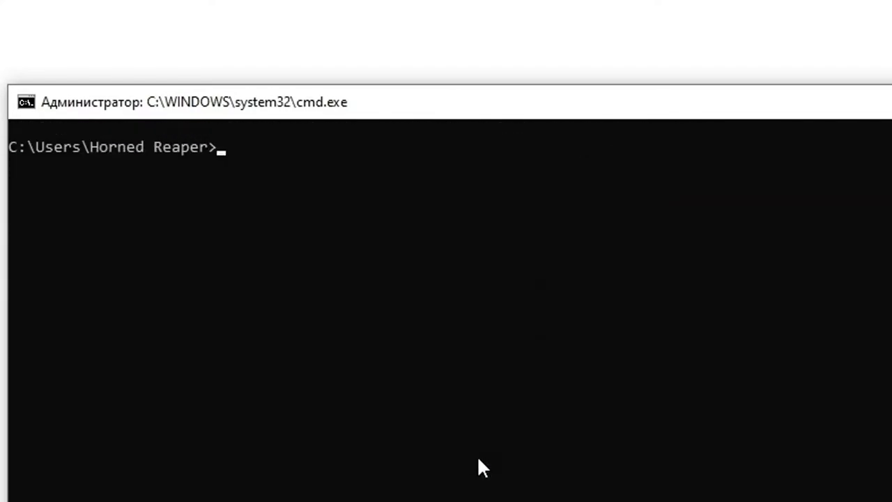
scroll(476, 455, "up", 1)
type("converter ")
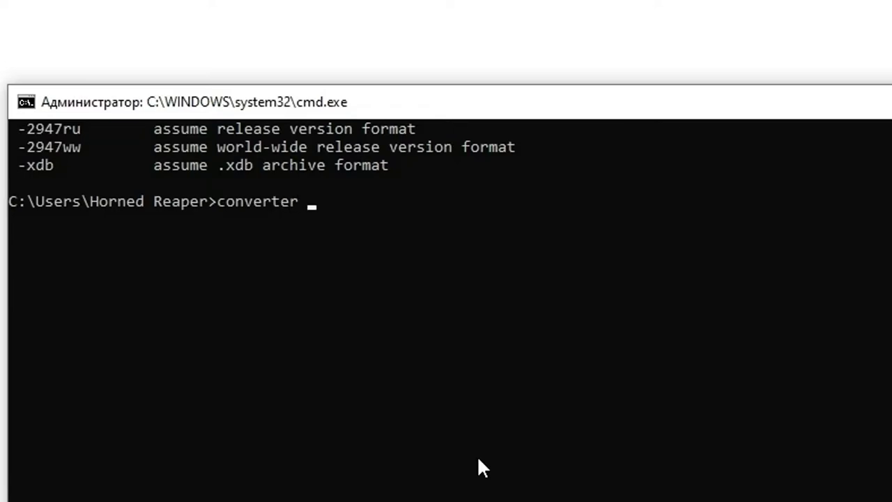
type("-unpack -xdb")
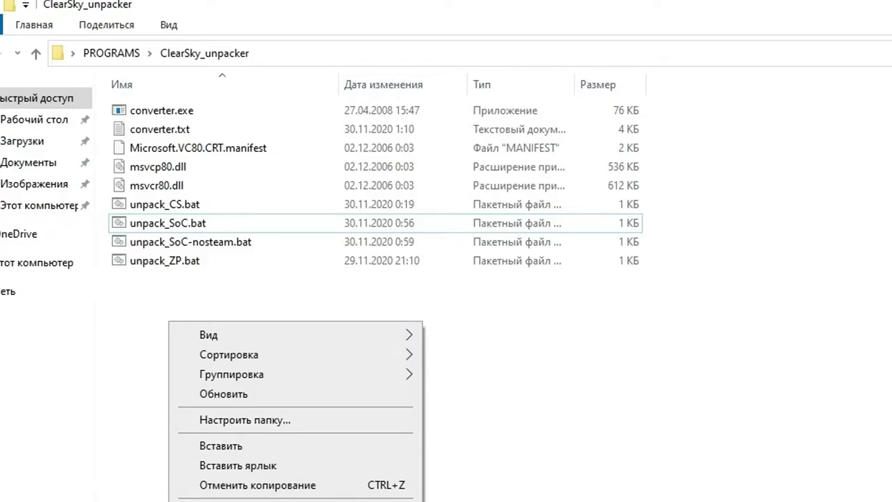
Create a new text document in the ClearSky_unpacker folder and change its extension from txt to bat.
left_click(460, 501)
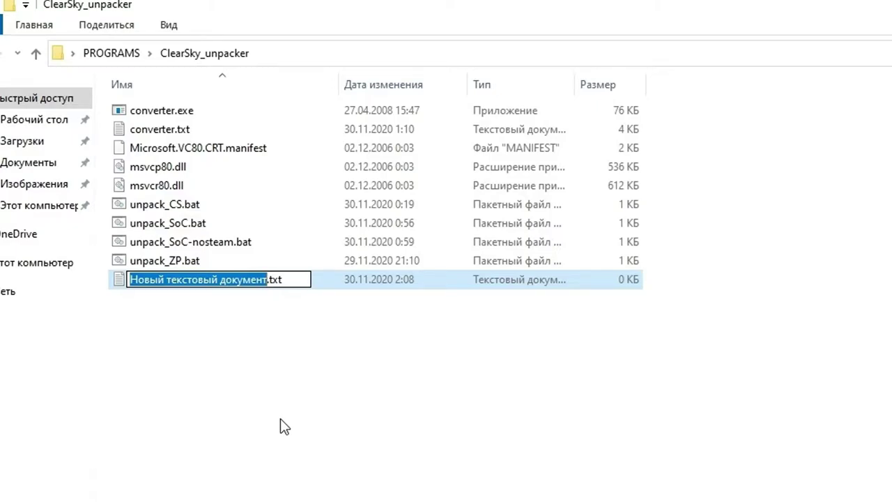
left_click(275, 421)
left_click(273, 280)
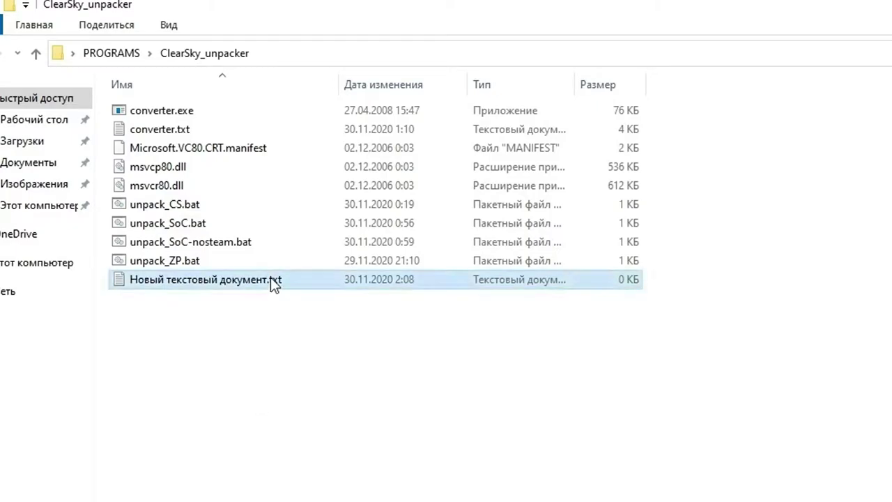
left_click(286, 279)
left_click_drag(287, 279, 272, 280)
type("bat")
left_click(230, 347)
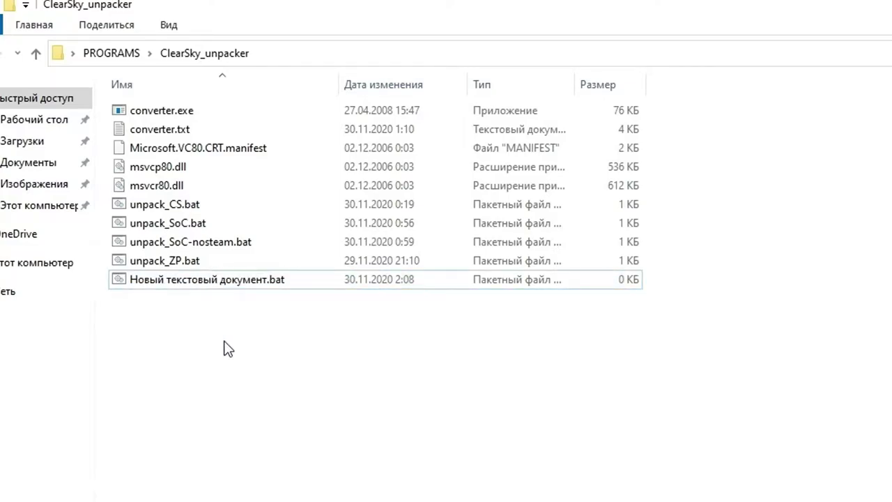
Open the new empty batch file for editing, close the editor and delete the file.
left_click(202, 287)
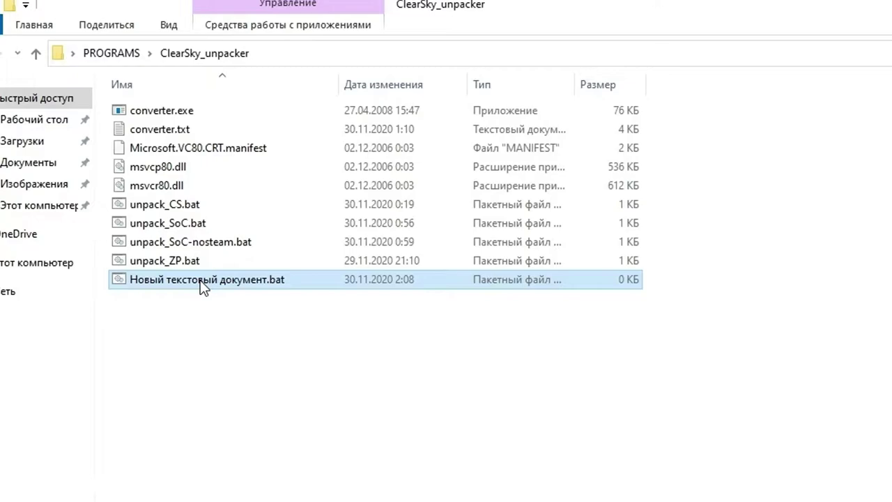
right_click(200, 282)
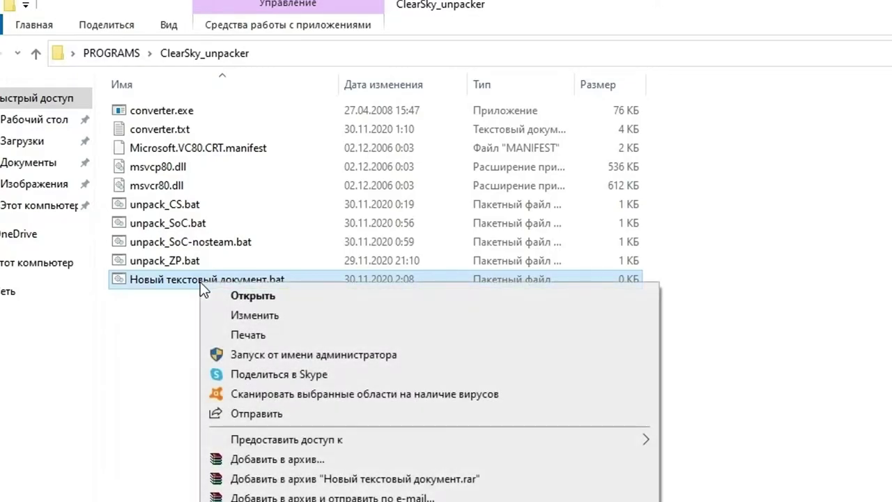
left_click(226, 317)
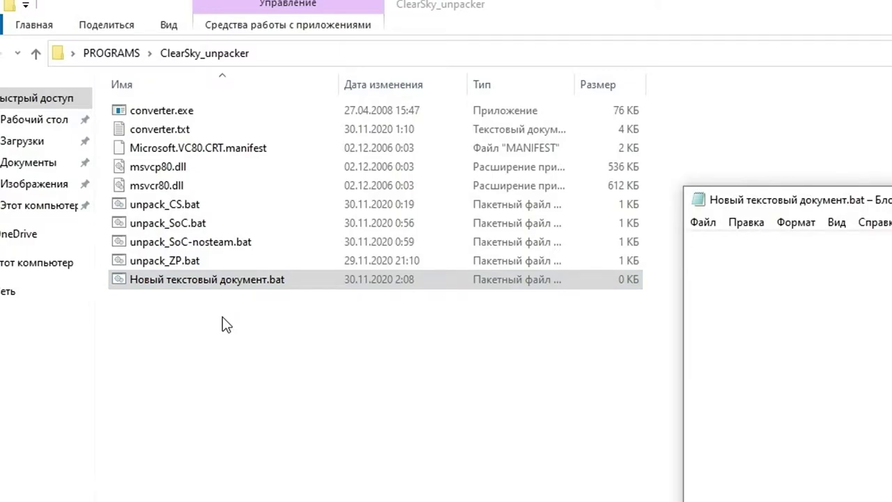
key("alt+F4")
key("Delete")
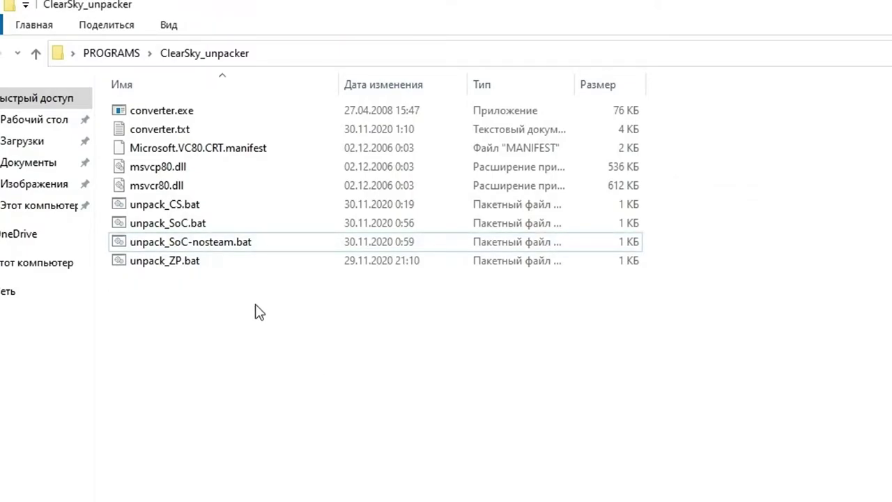
Open the existing batch file unpack_ZP.bat for editing in Notepad.
left_click(170, 266)
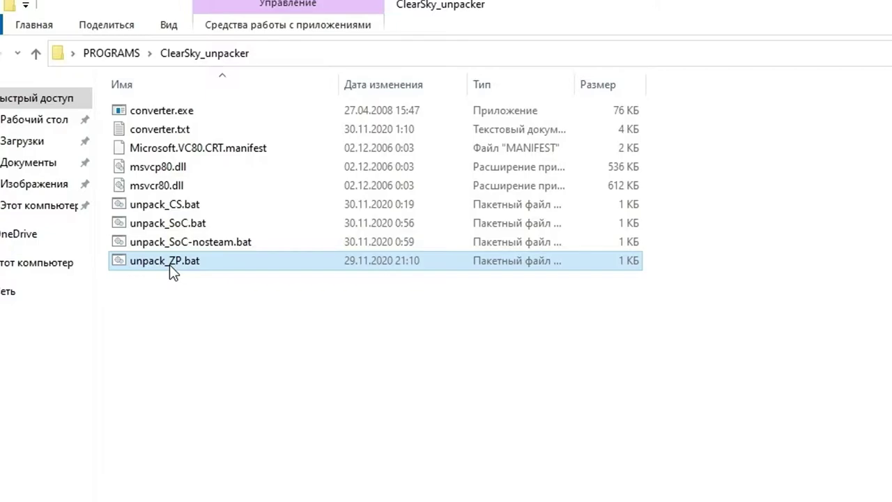
right_click(173, 271)
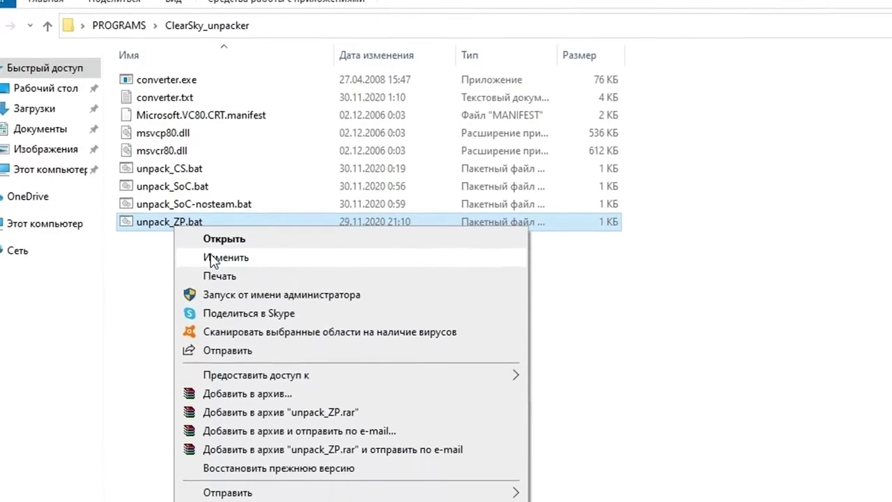
left_click(212, 259)
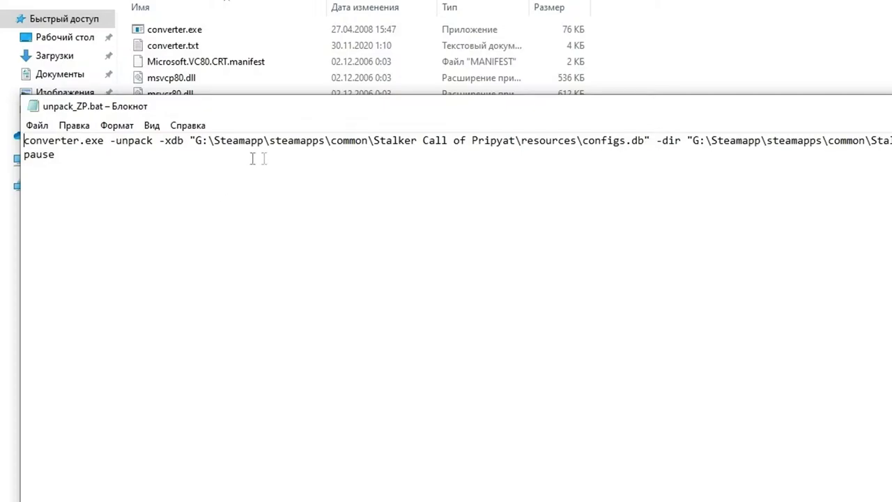
Examine the parts of the unpack_ZP.bat command: converter.exe, -unpack, -xdb and the quoted path to configs.db.
left_click_drag(105, 142, 23, 141)
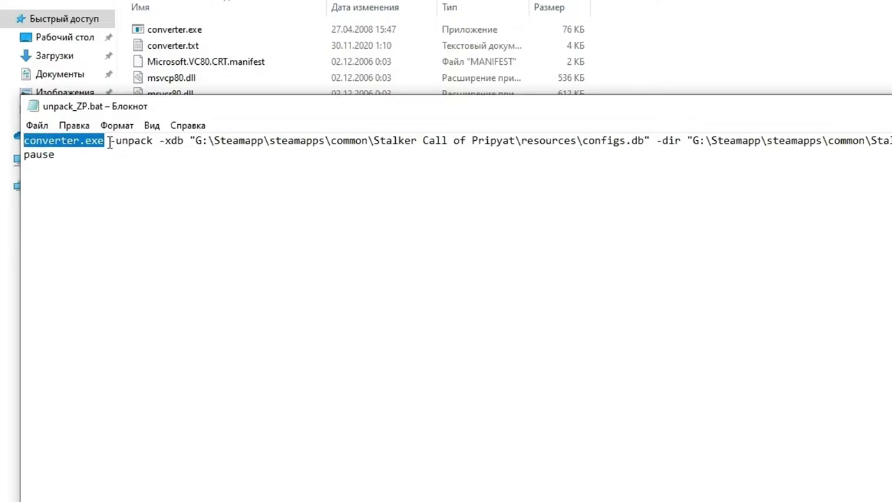
left_click_drag(110, 142, 154, 142)
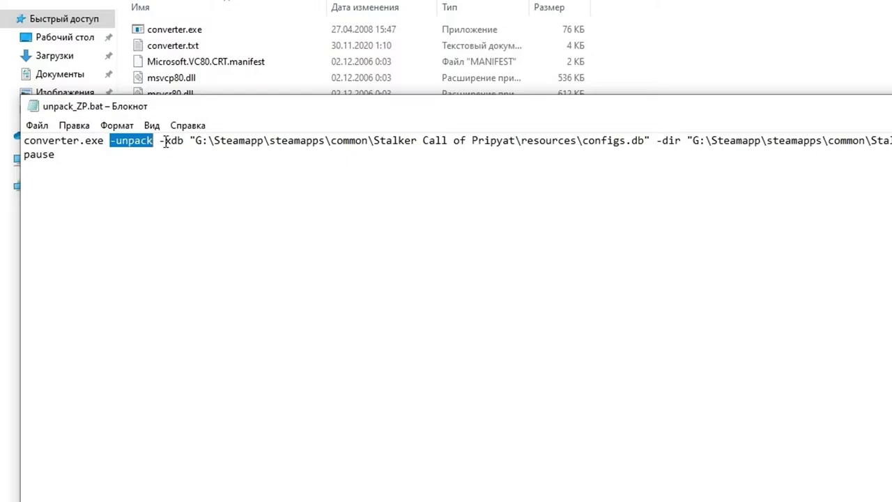
left_click_drag(158, 141, 184, 141)
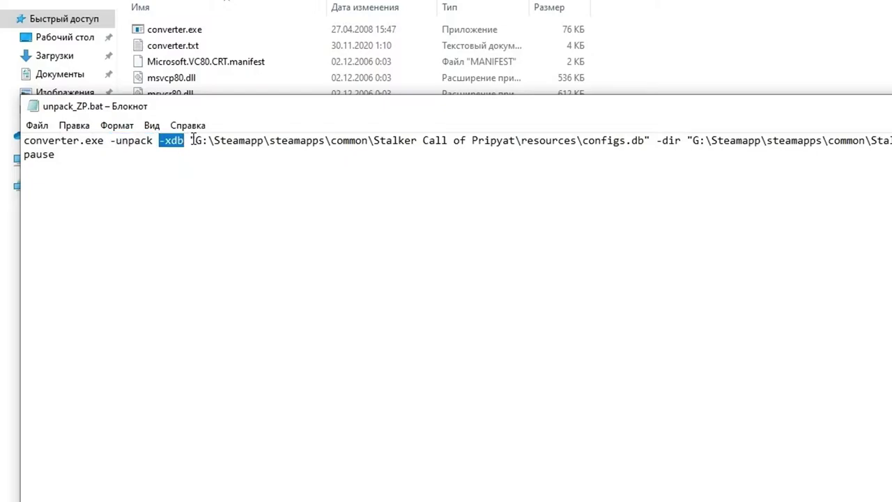
left_click_drag(190, 141, 649, 136)
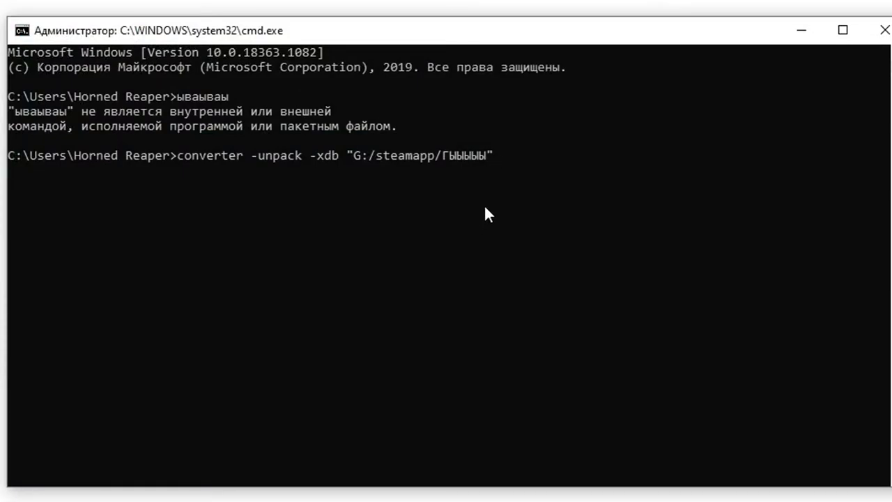
Run converter -unpack -xdb "G:/steamapp/ГЫЫЫЫЫ" twice in the command prompt and examine how the Cyrillic folder name is printed.
key("Return")
left_click(238, 202)
left_click(196, 186)
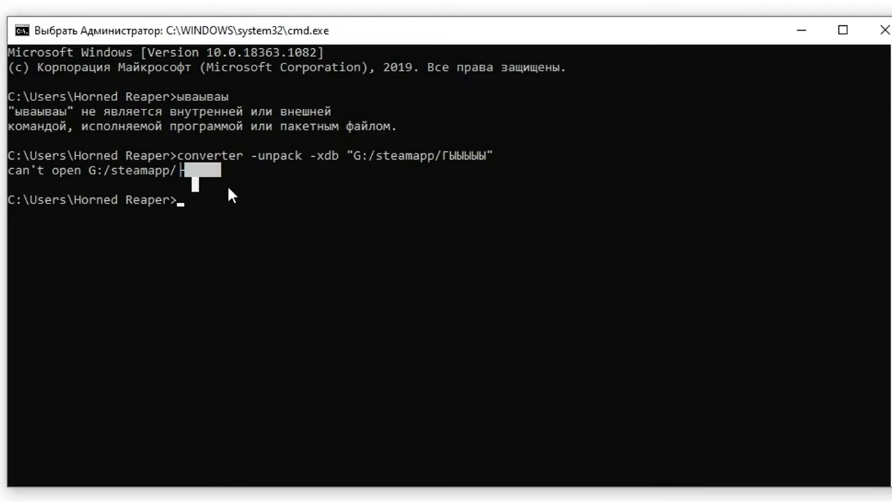
left_click(226, 184)
key("Return")
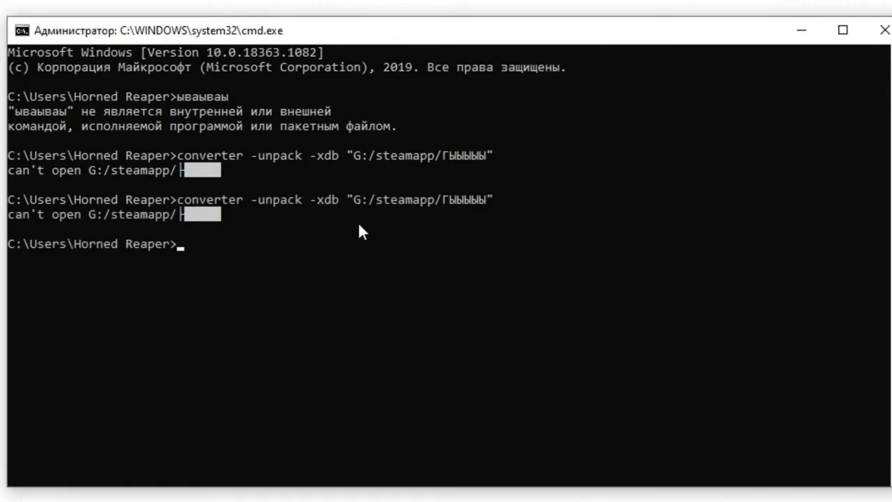
left_click_drag(179, 222, 247, 223)
left_click(322, 251)
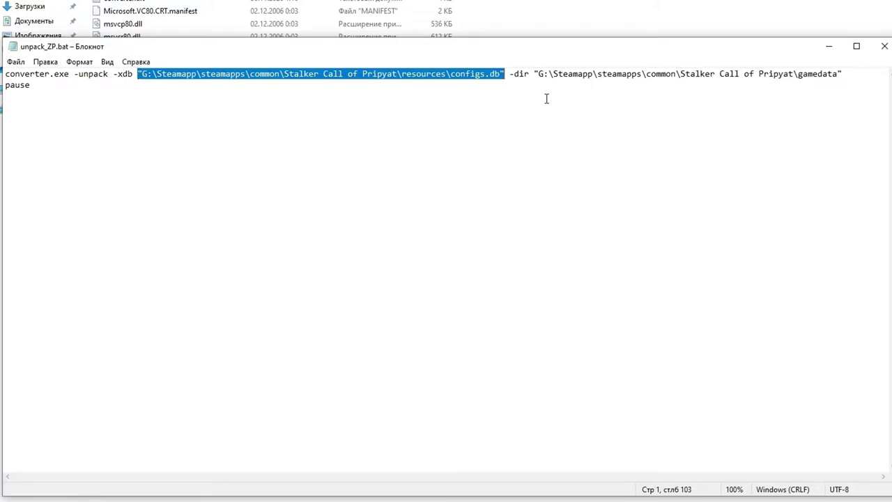
Examine the -dir option, its quoted gamedata output path and the pause line in unpack_ZP.bat.
left_click(529, 74)
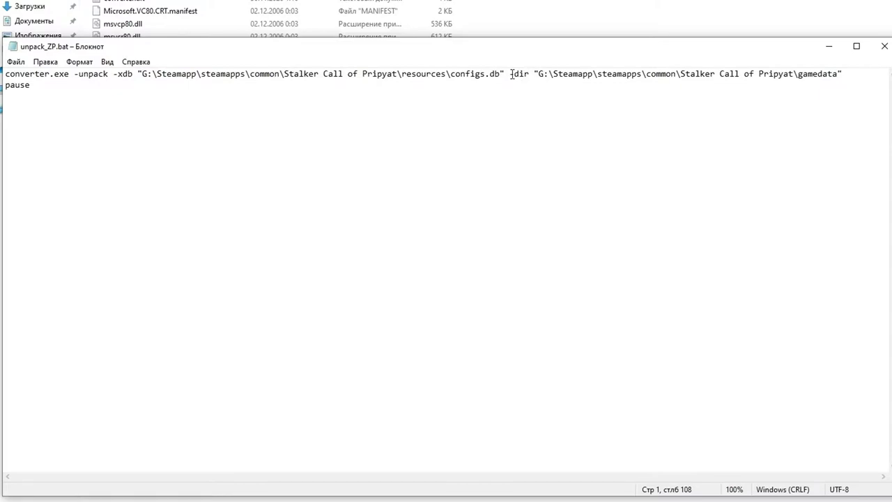
left_click_drag(530, 74, 510, 74)
left_click_drag(534, 74, 844, 75)
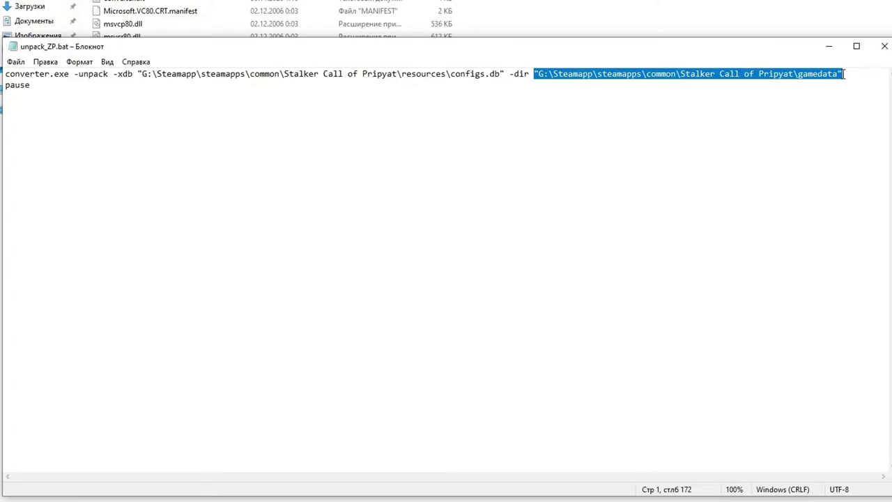
left_click(820, 100)
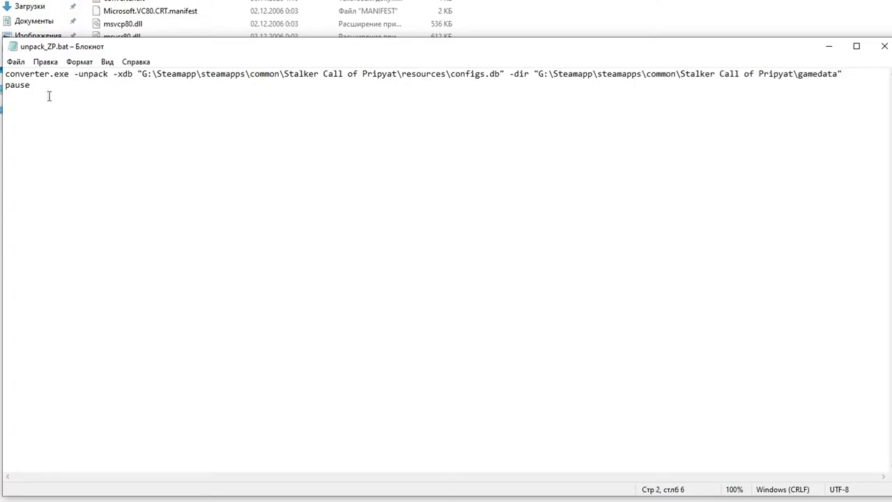
left_click_drag(40, 86, 5, 86)
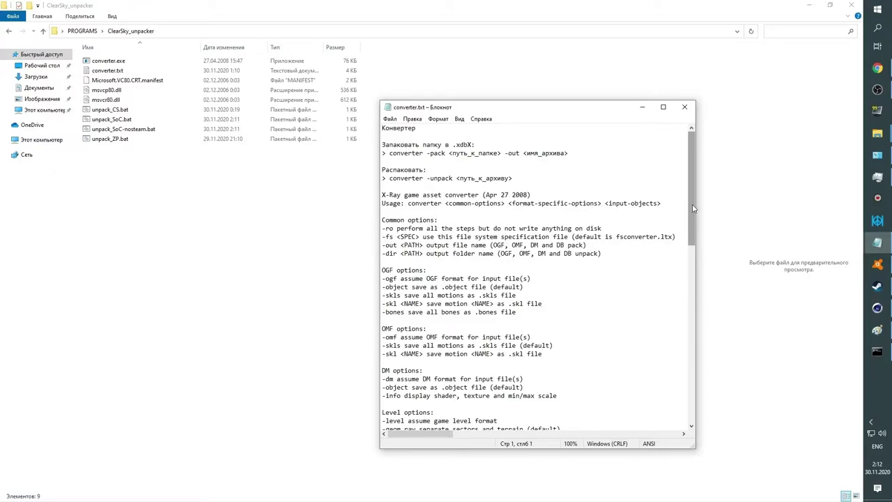
Examine the DB options in converter.txt, including the archive format options -2947ru, -2947ww, -xdb and the older build formats.
left_click_drag(694, 207, 691, 315)
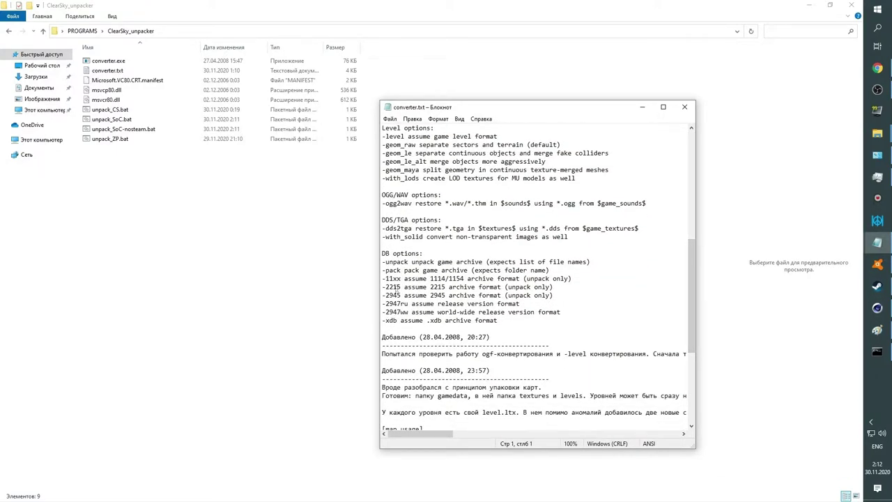
left_click_drag(383, 262, 531, 320)
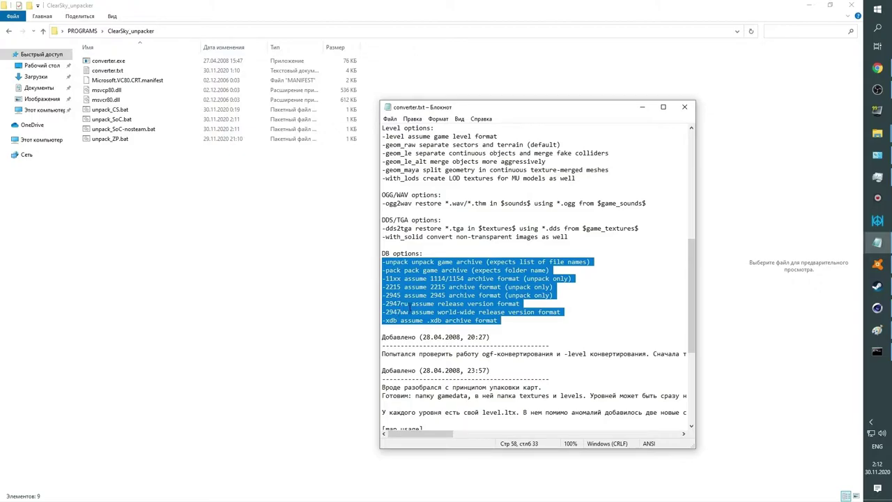
left_click_drag(408, 304, 385, 304)
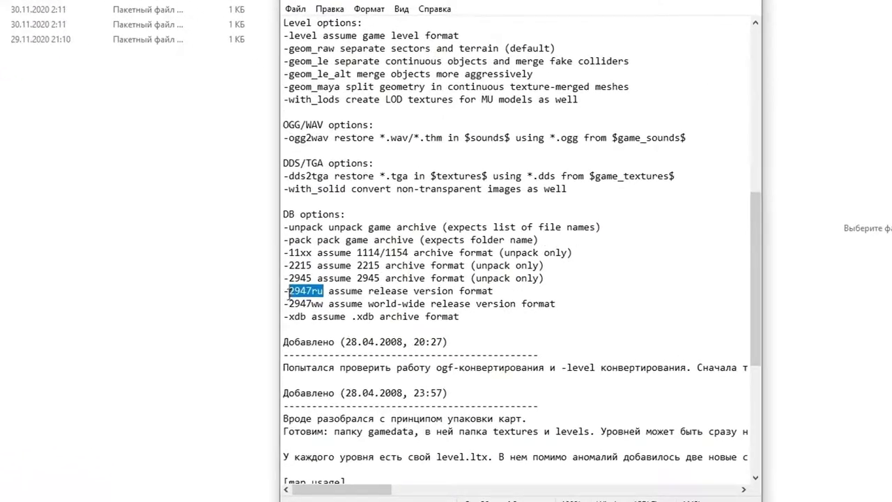
left_click_drag(288, 296, 284, 293)
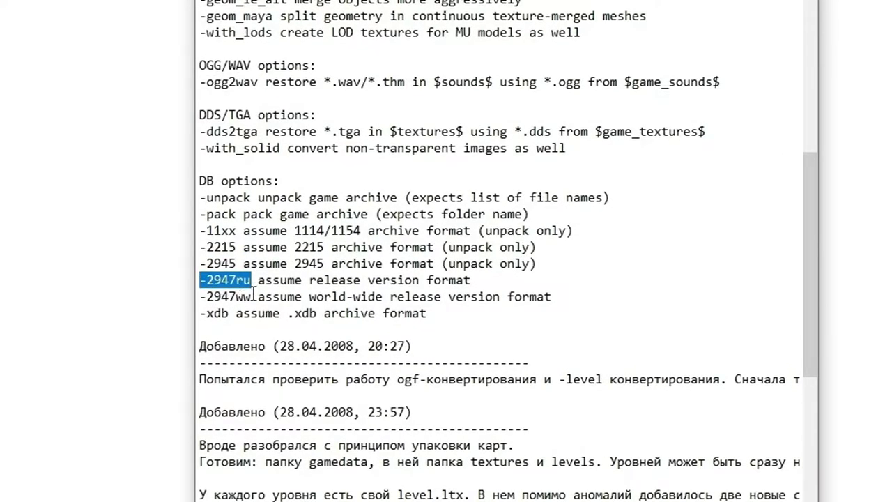
left_click_drag(252, 296, 200, 297)
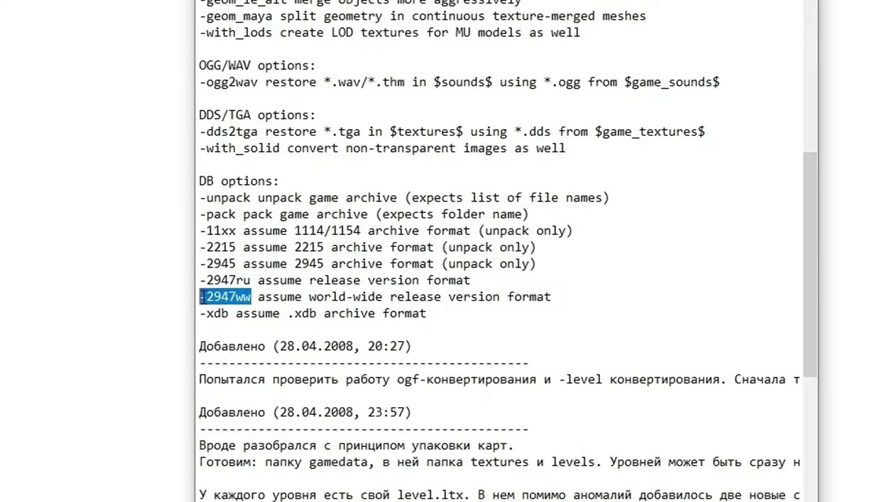
left_click(240, 315)
left_click_drag(228, 314, 203, 317)
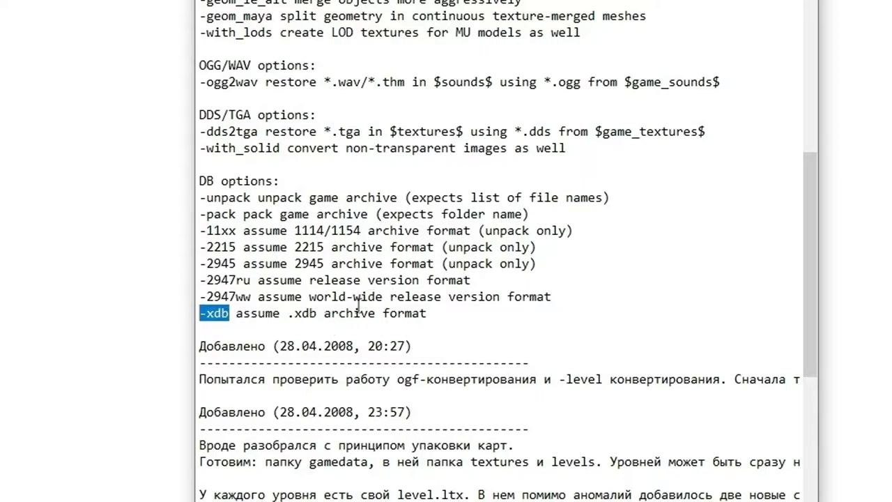
left_click(242, 265)
left_click_drag(200, 264, 238, 231)
left_click(199, 247)
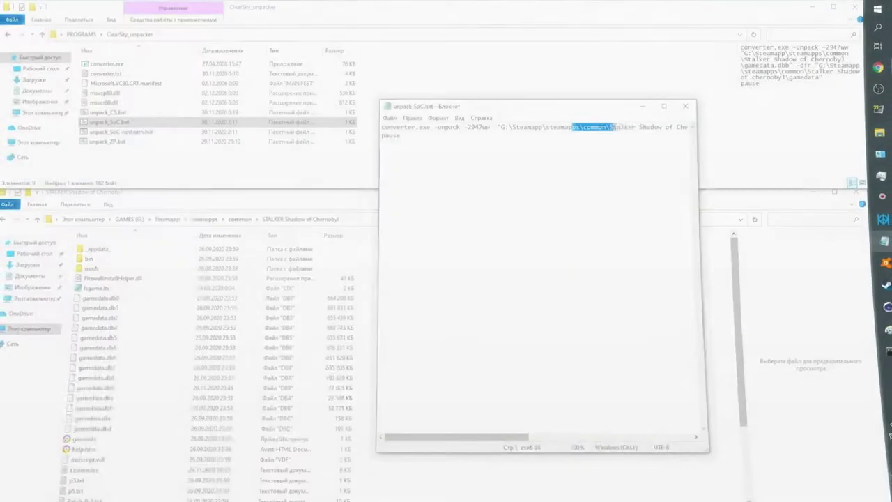
Review the gamedata.dbb source path and the gamedata output folder in unpack_SoC.bat, and close the file.
left_click_drag(617, 128, 830, 138)
left_click(733, 130)
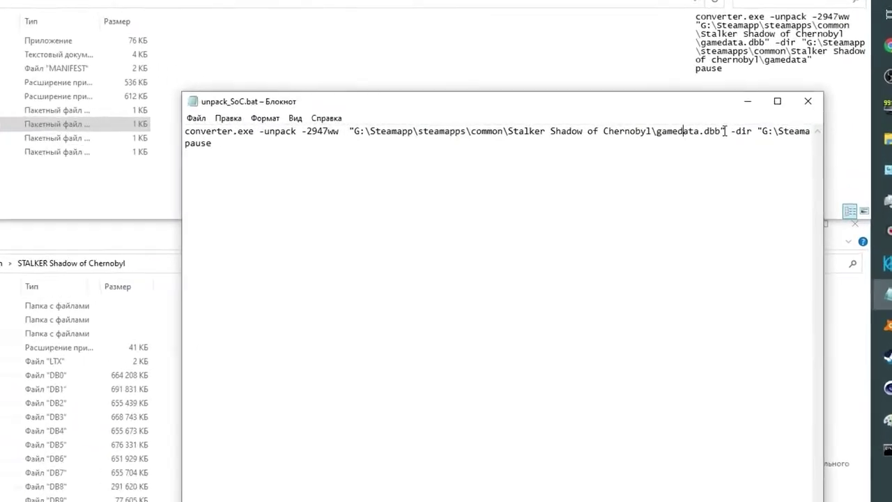
left_click_drag(649, 136, 549, 137)
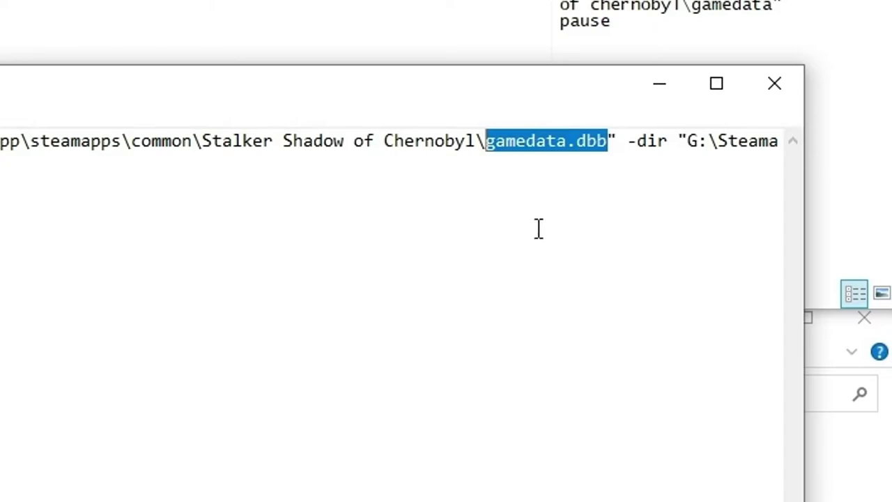
scroll(390, 141, "right", 10)
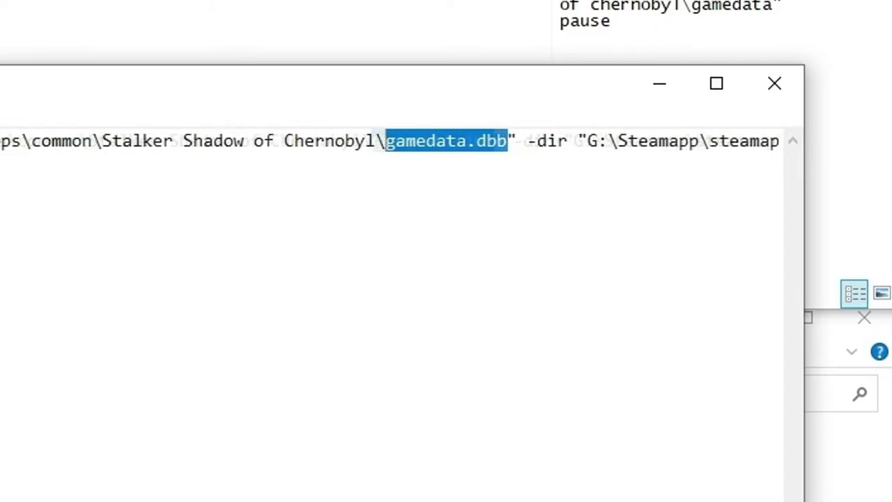
left_click_drag(687, 142, 766, 144)
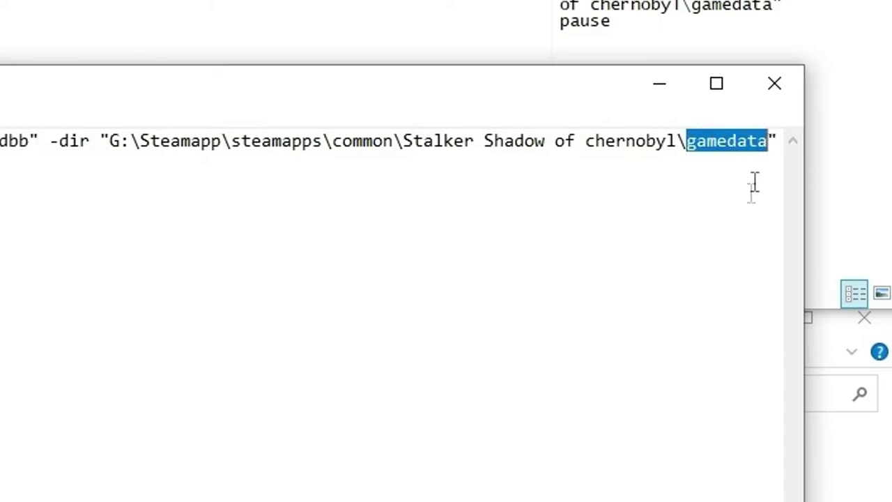
left_click(783, 78)
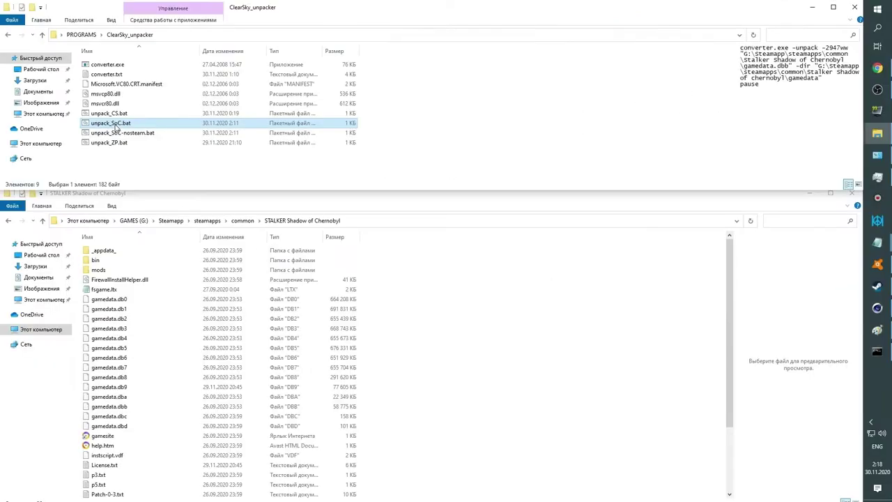
Run unpack_SoC.bat to unpack gamedata.dbb into the Shadow of Chernobyl gamedata folder, and dismiss the finished console.
double_click(115, 123)
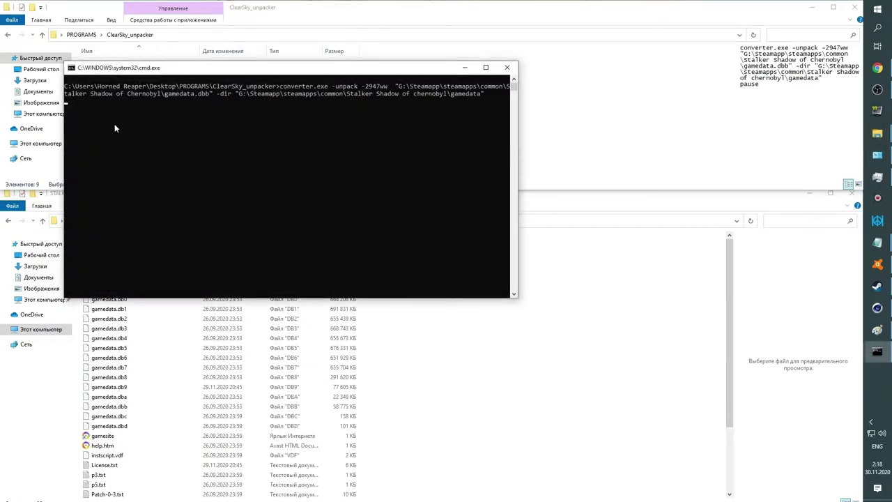
left_click_drag(159, 68, 324, 47)
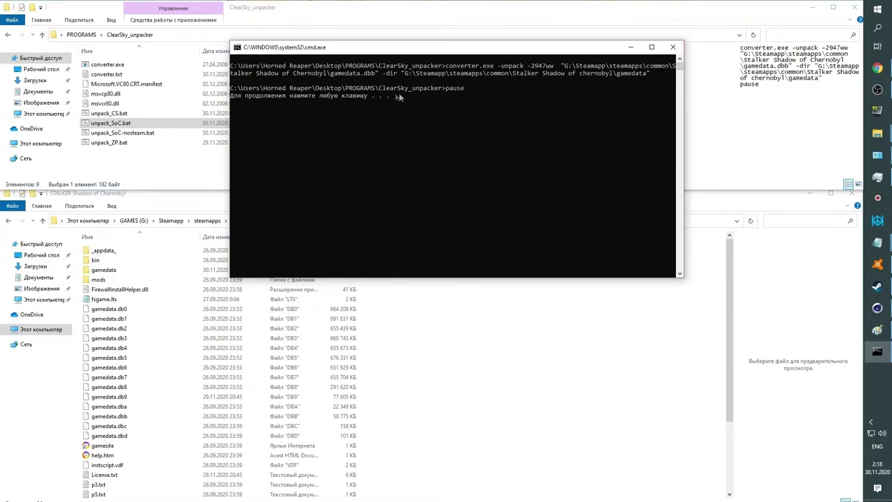
key("Return")
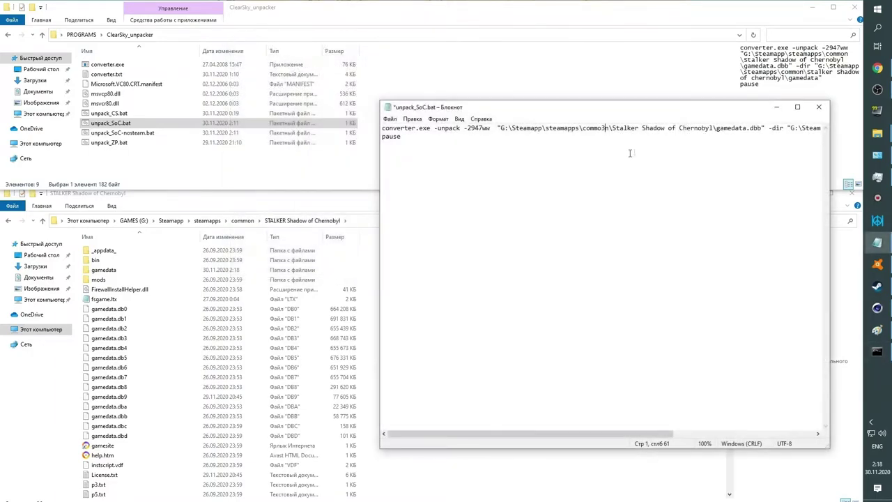
Save unpack_SoC.bat with the misspelled commo3n folder in its source path, run it and examine the console output.
left_click(818, 106)
left_click(386, 265)
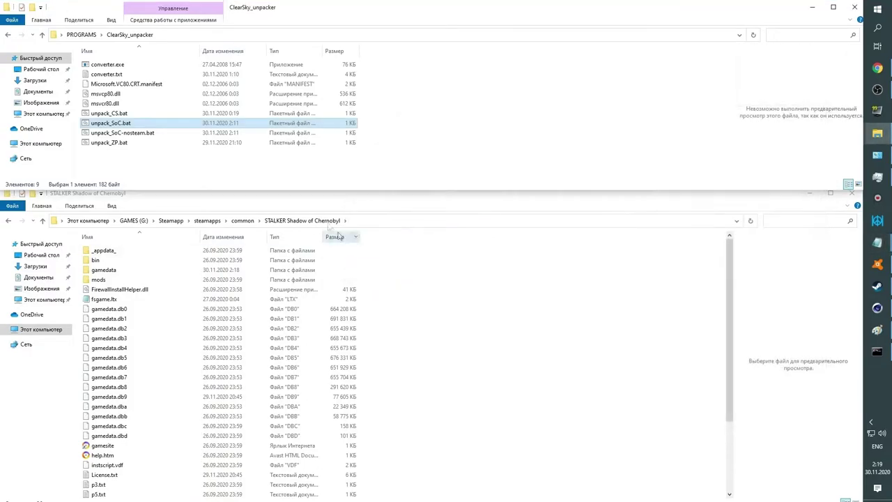
double_click(115, 124)
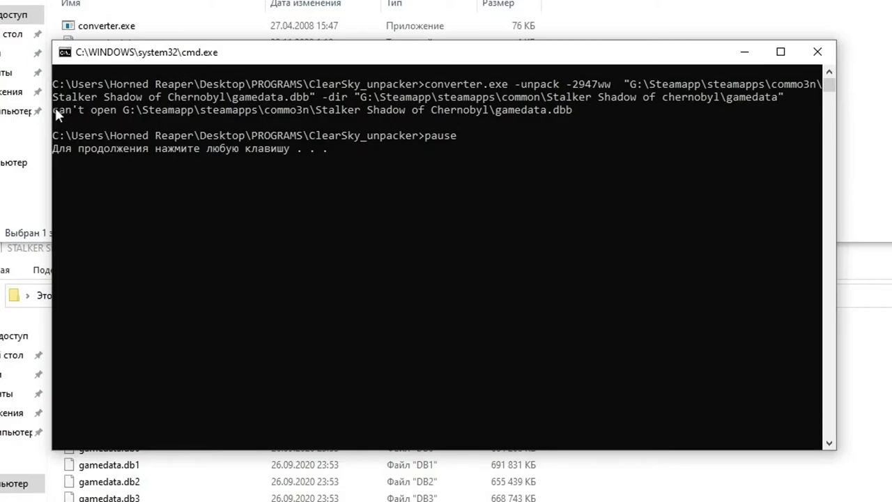
left_click_drag(56, 110, 575, 114)
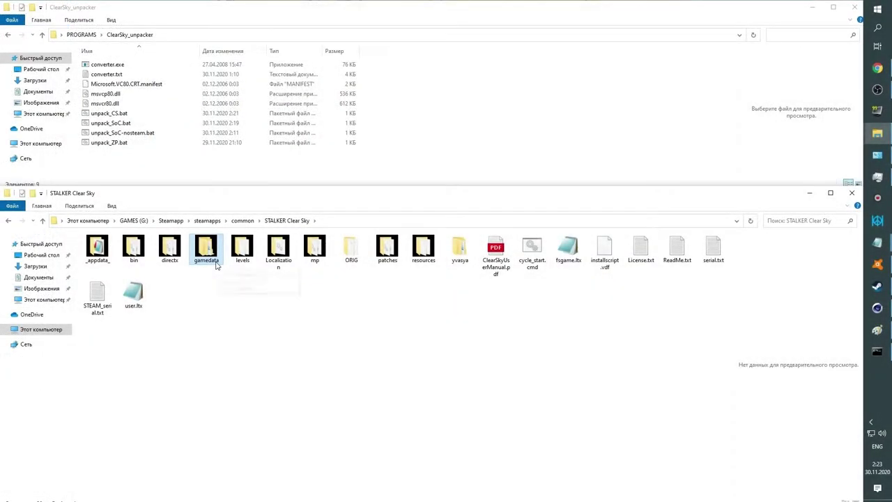
Rename the gamedata folder in the STALKER Clear Sky directory to gamedata1.
left_click(217, 262)
key("Right")
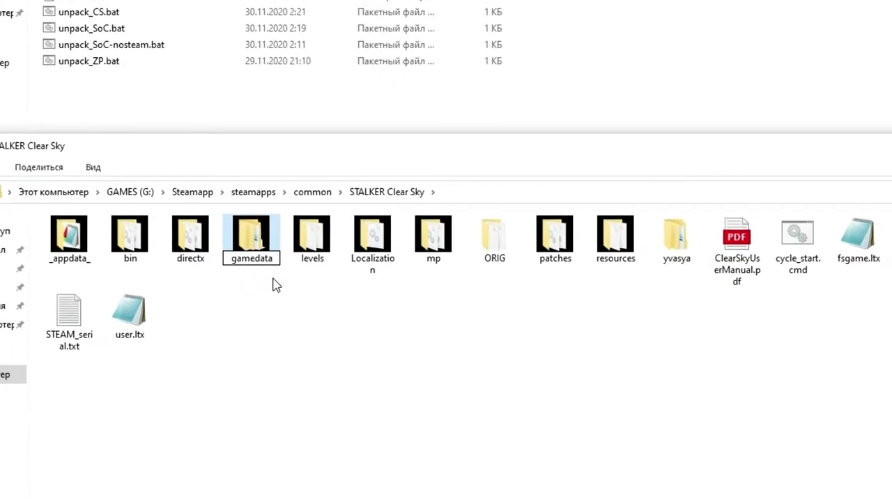
type("1")
left_click(270, 312)
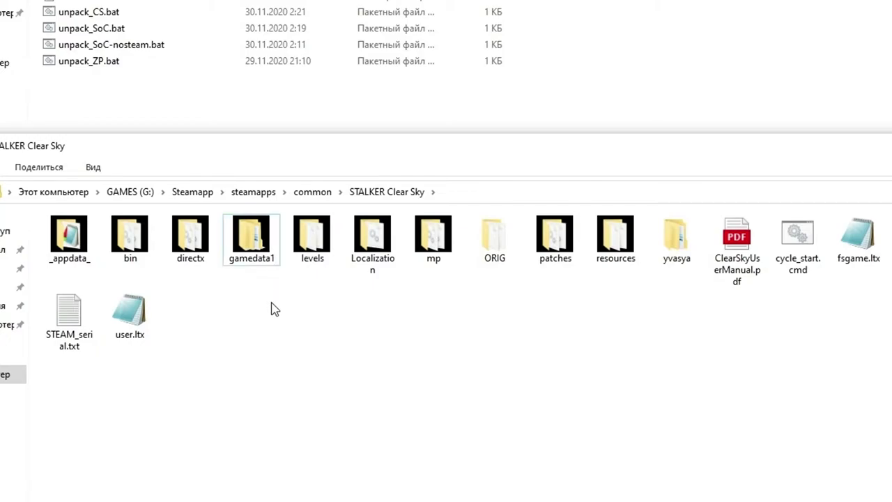
Run unpack_CS.bat to unpack the Clear Sky archive, and dismiss the console when it finishes.
left_click(184, 114)
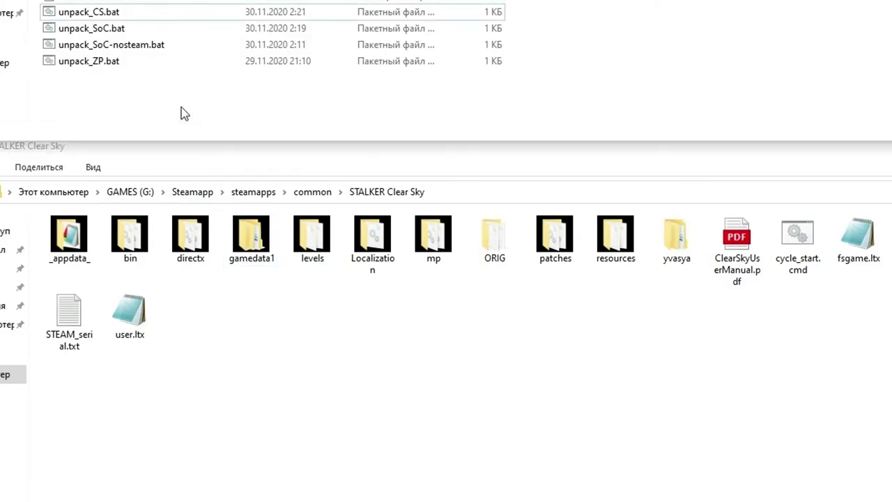
left_click(156, 16)
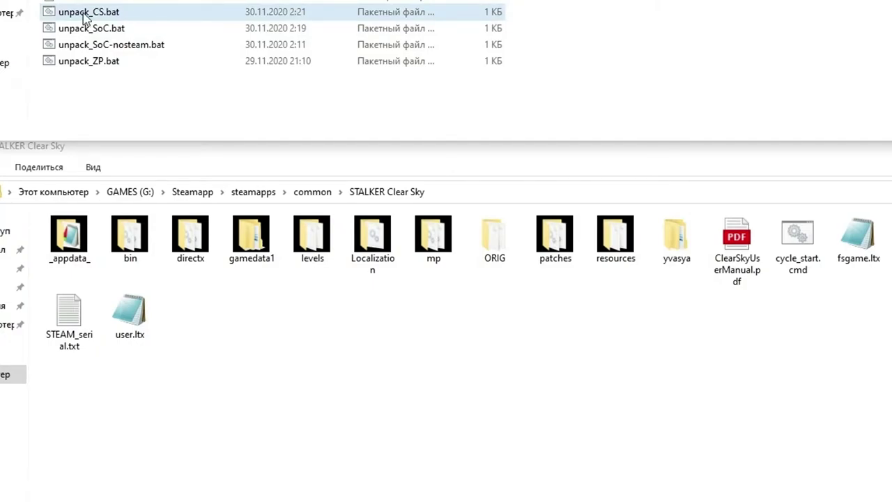
double_click(104, 15)
left_click_drag(207, 24, 630, 0)
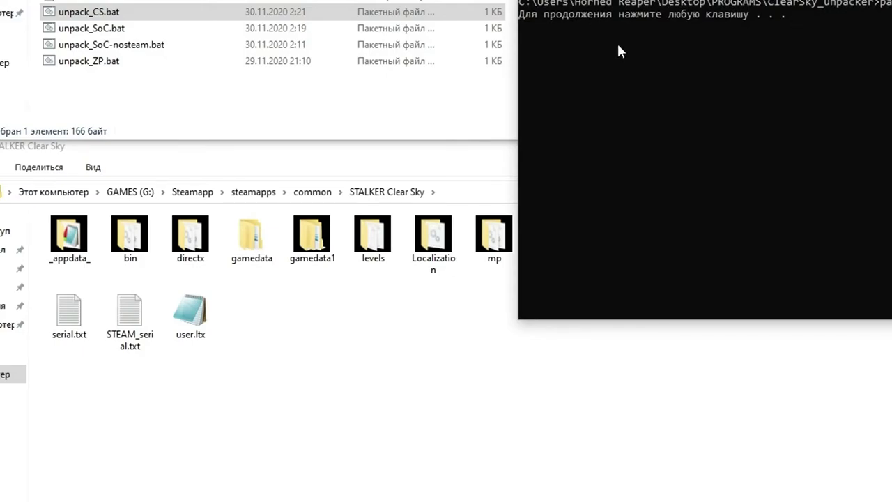
key("Return")
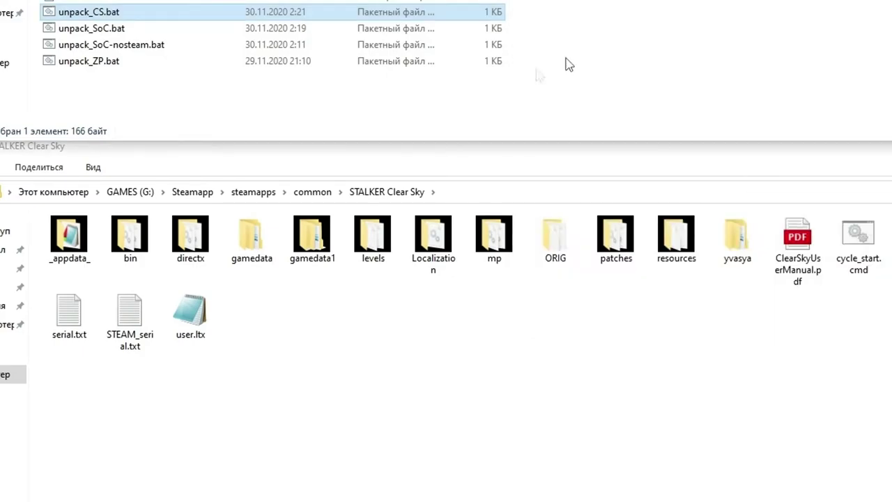
left_click(269, 313)
left_click(255, 257)
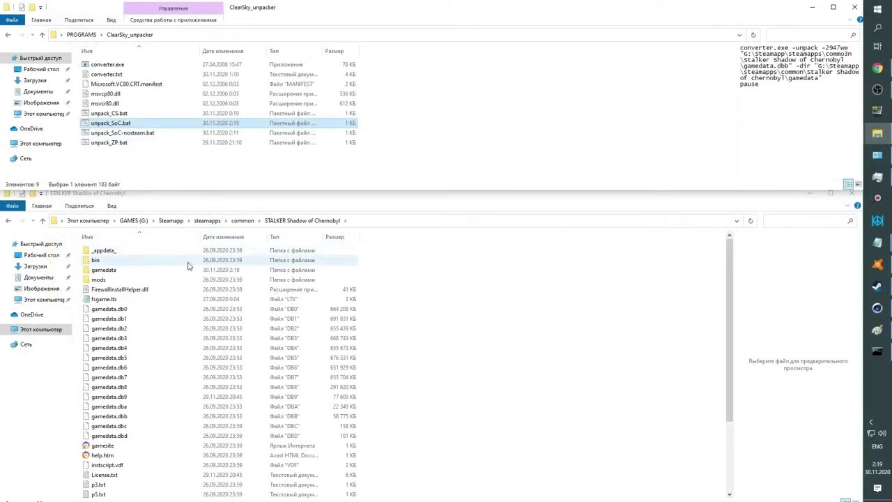
Permanently delete everything except the config folder from the Shadow of Chernobyl gamedata folder.
double_click(128, 271)
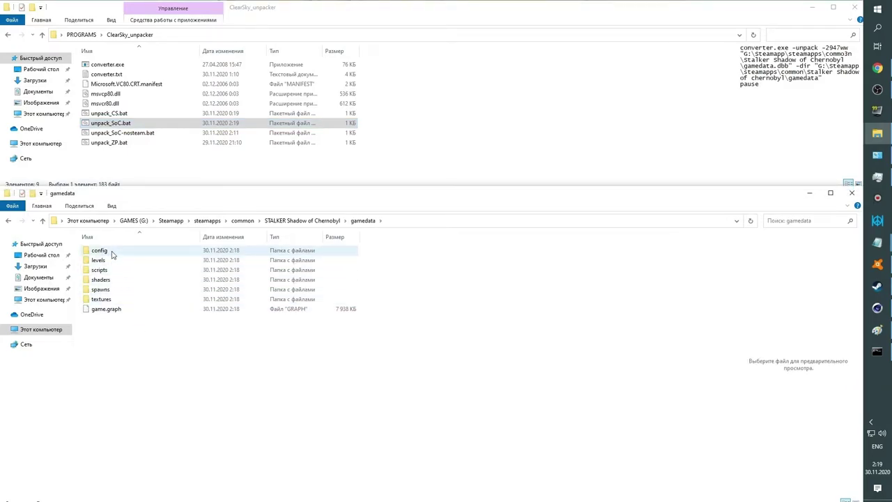
left_click_drag(252, 323, 81, 265)
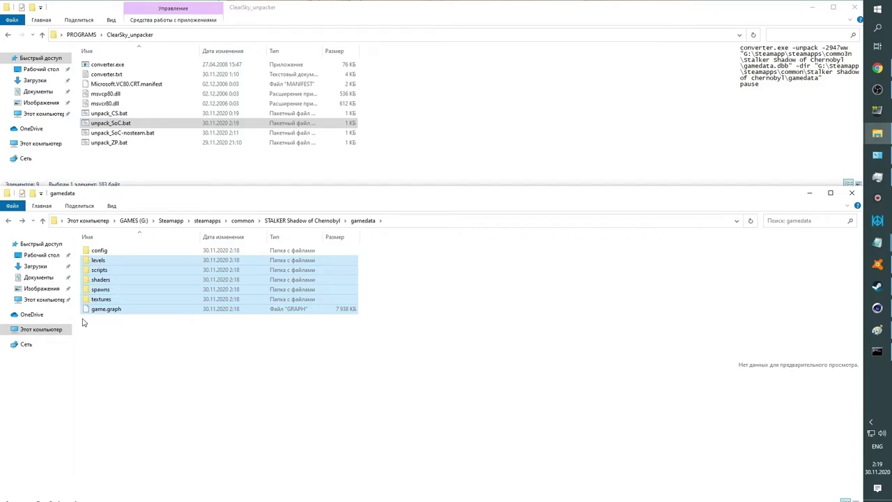
key("shift+Delete")
key("Return")
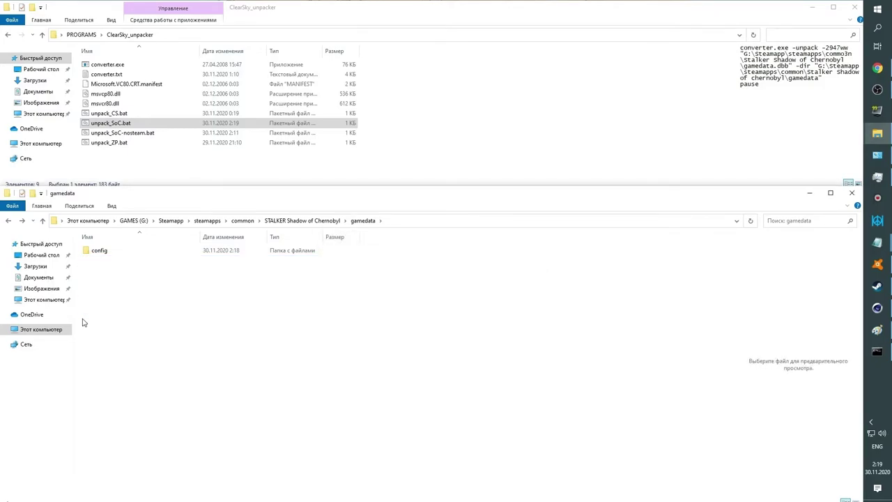
Permanently delete the ui folder from the Shadow of Chernobyl config folder.
double_click(100, 253)
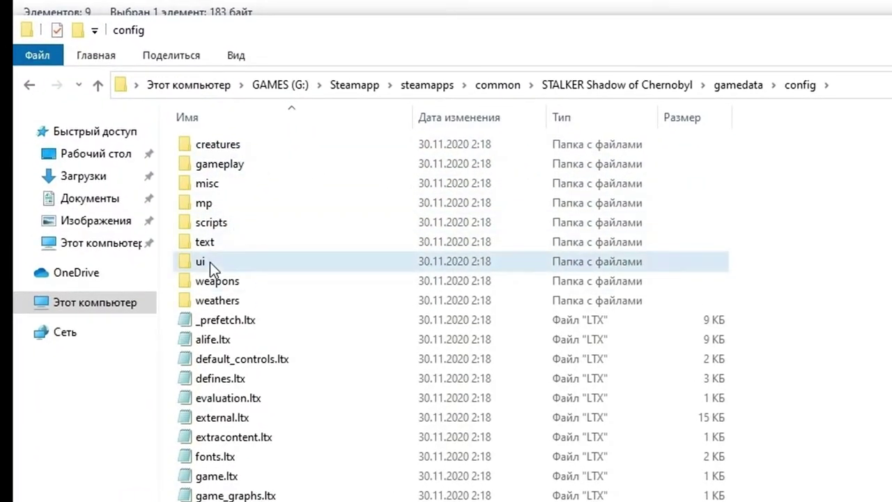
left_click(210, 262)
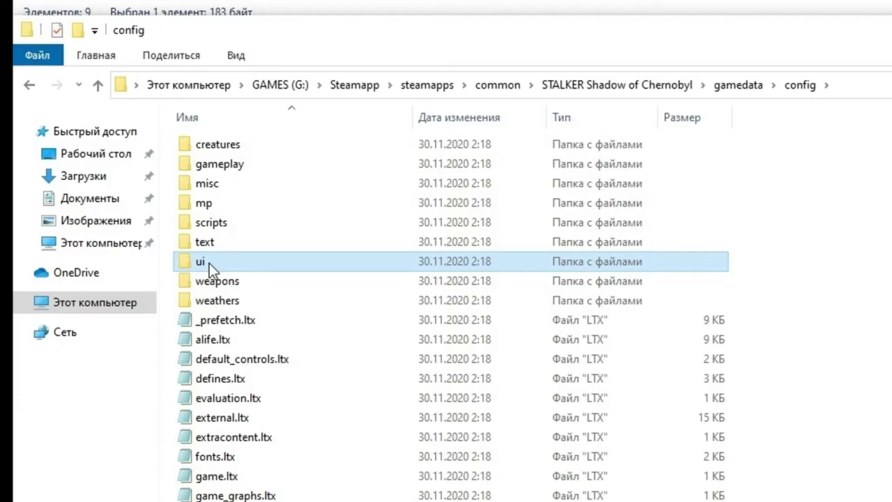
key("shift+Delete")
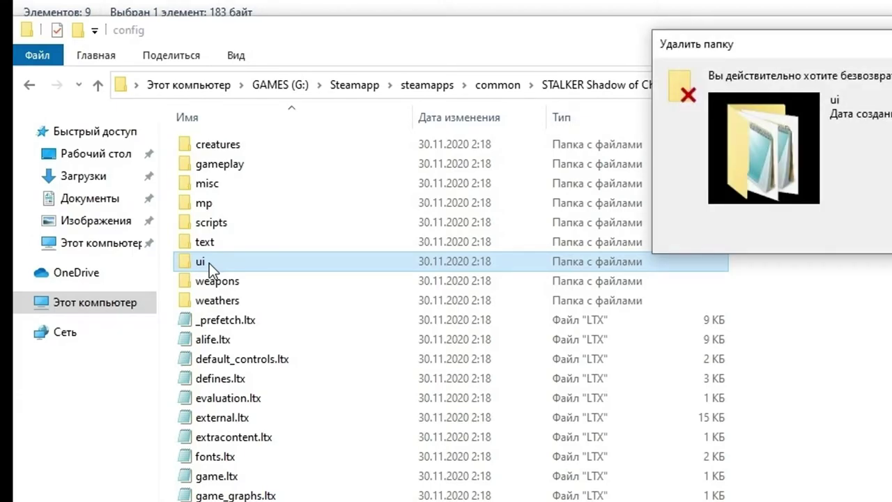
key("Return")
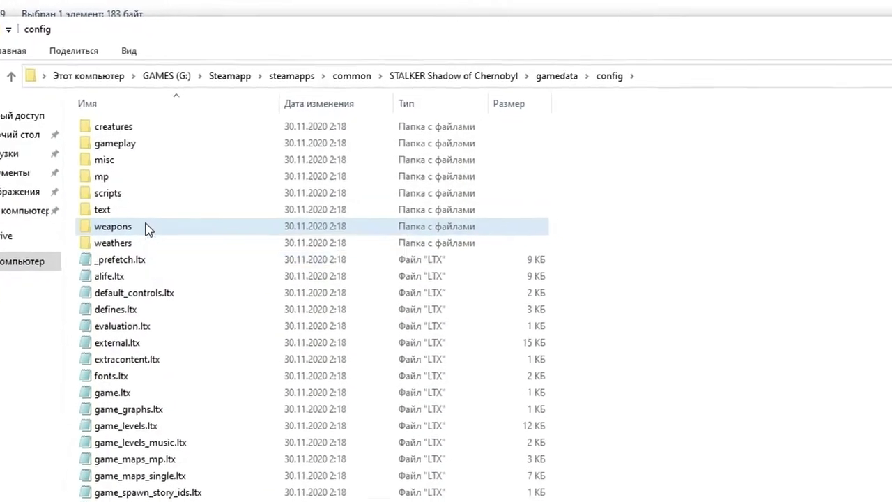
Examine the weapon LTX files in the Shadow of Chernobyl weapons folder, and return to config.
double_click(148, 229)
scroll(167, 317, "down", 1)
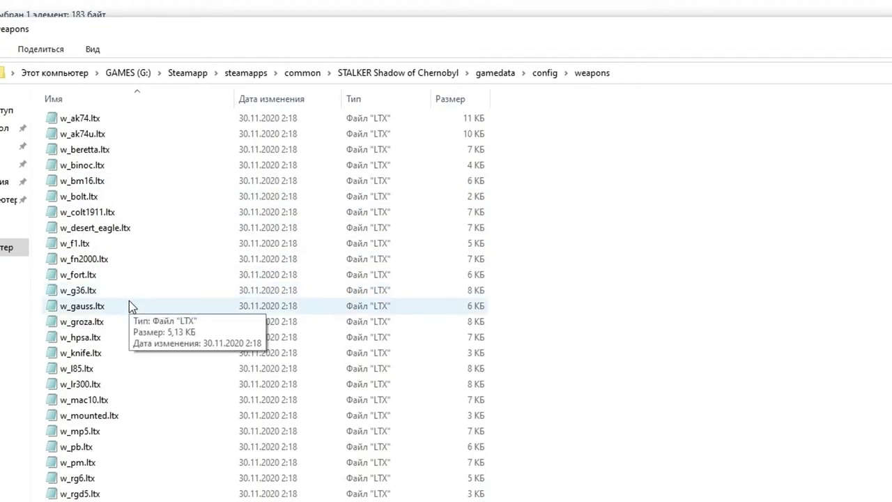
scroll(122, 314, "down", 4)
scroll(118, 314, "up", 3)
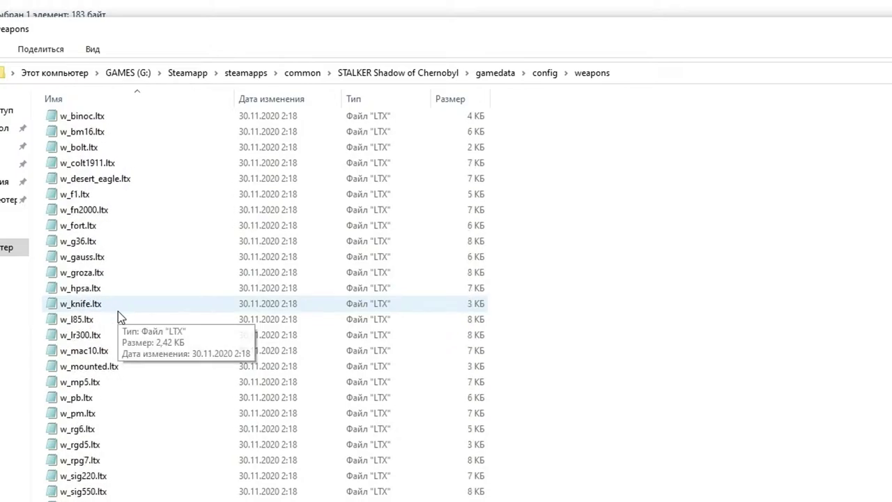
scroll(118, 311, "up", 2)
key("BackSpace")
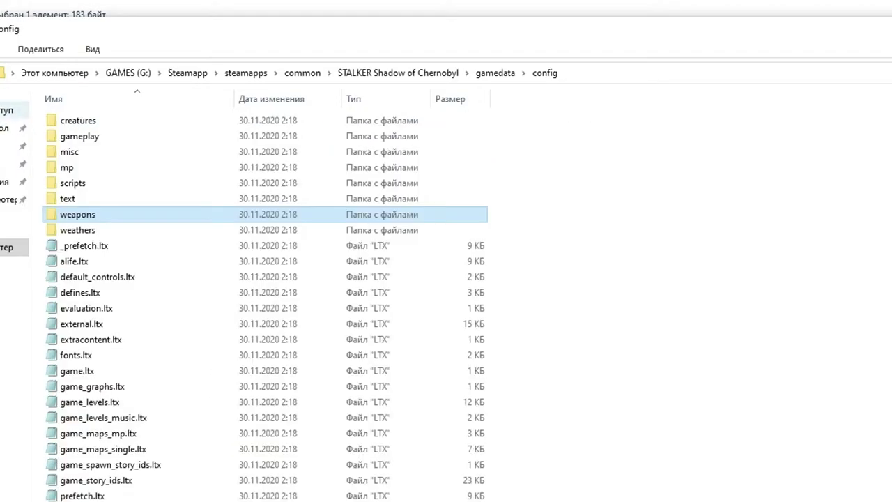
Examine the files in the creatures folder, pointing out actor.ltx, and return to config.
double_click(74, 121)
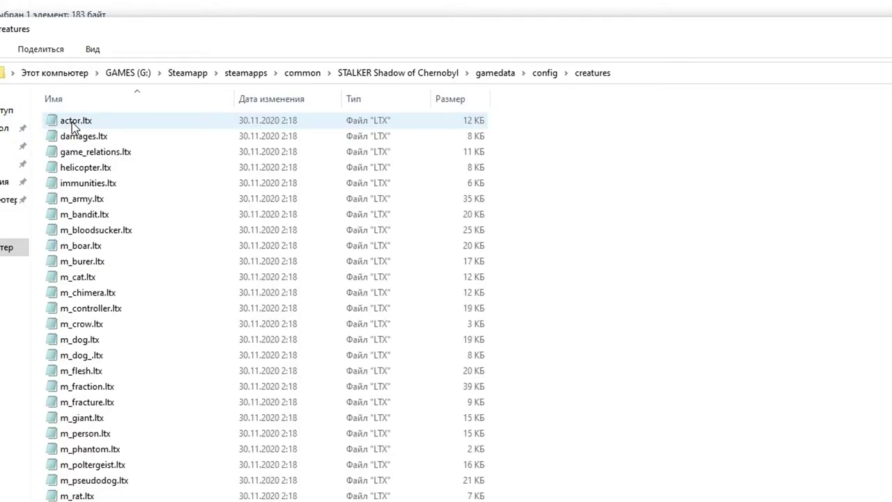
scroll(89, 259, "down", 3)
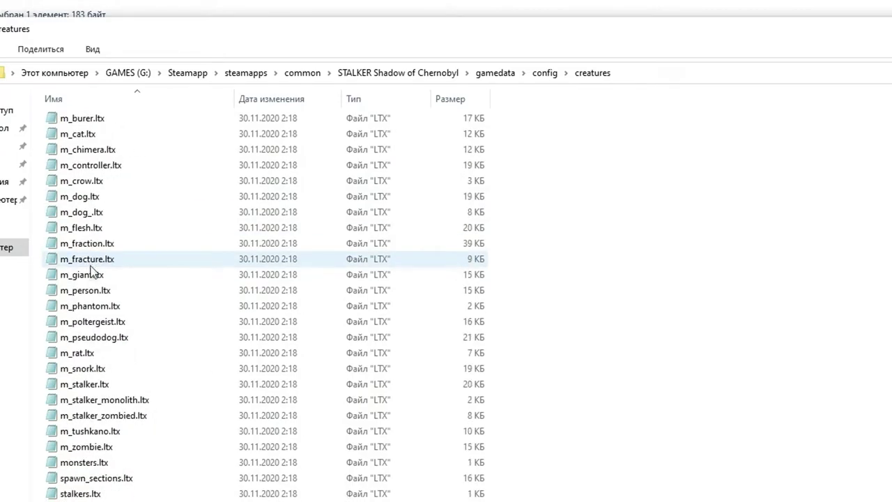
scroll(91, 273, "up", 3)
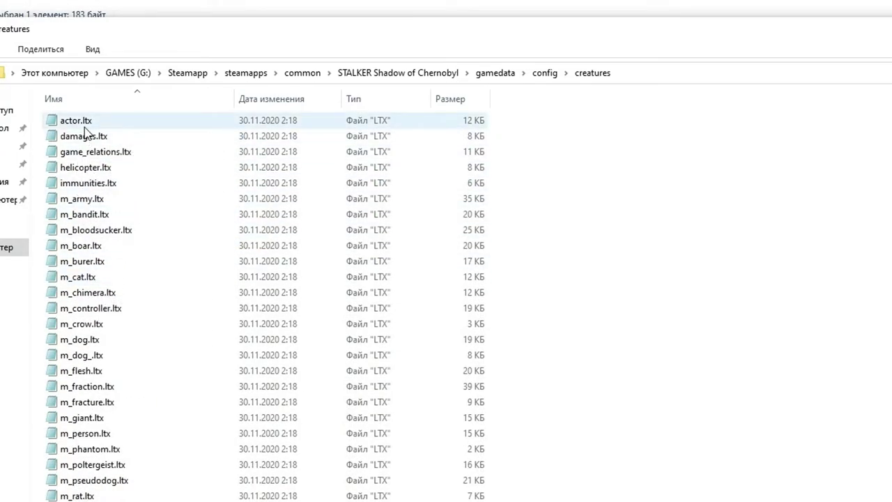
left_click(83, 124)
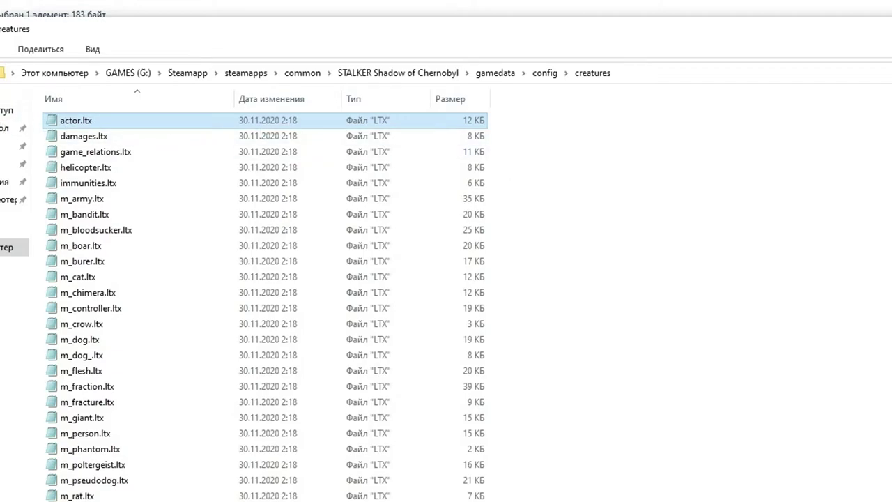
key("BackSpace")
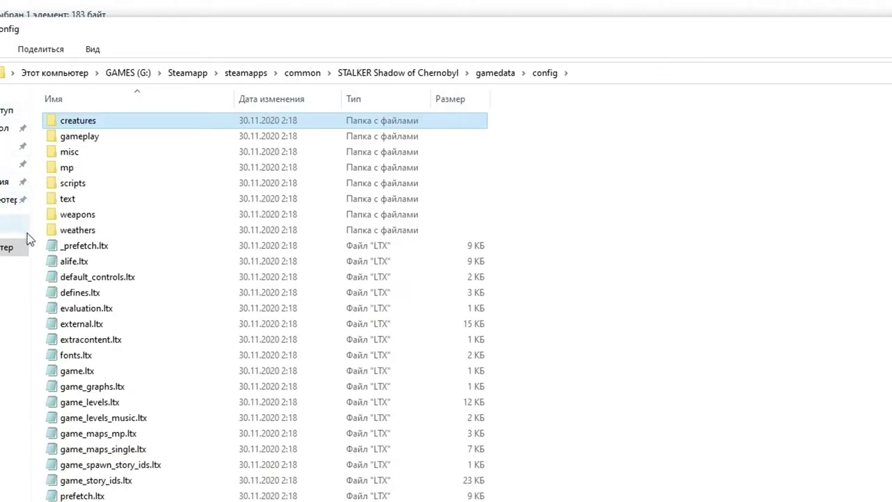
Examine the item, outfit and trade configuration files in the Shadow of Chernobyl misc folder.
double_click(69, 152)
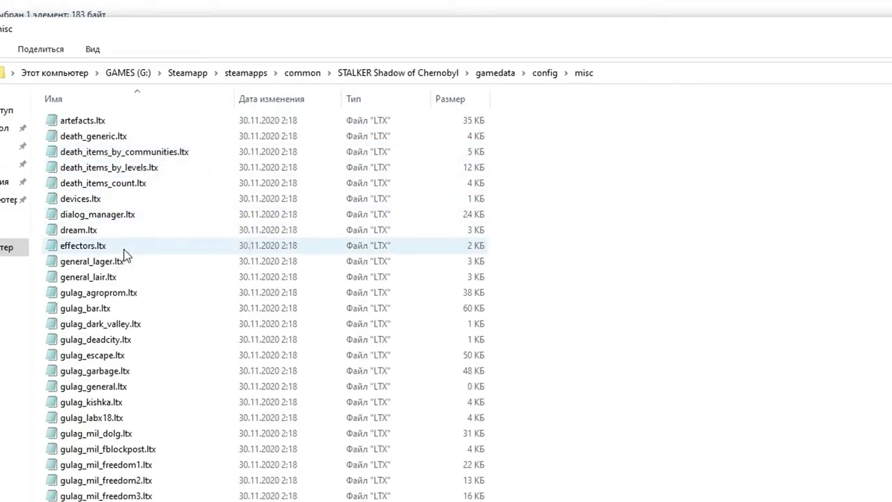
scroll(123, 328, "down", 10)
scroll(113, 352, "down", 1)
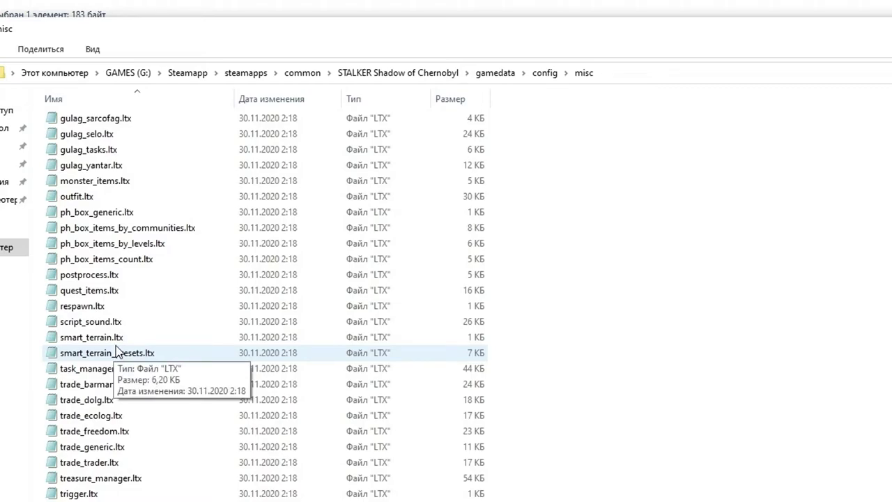
scroll(115, 346, "up", 4)
scroll(115, 346, "down", 4)
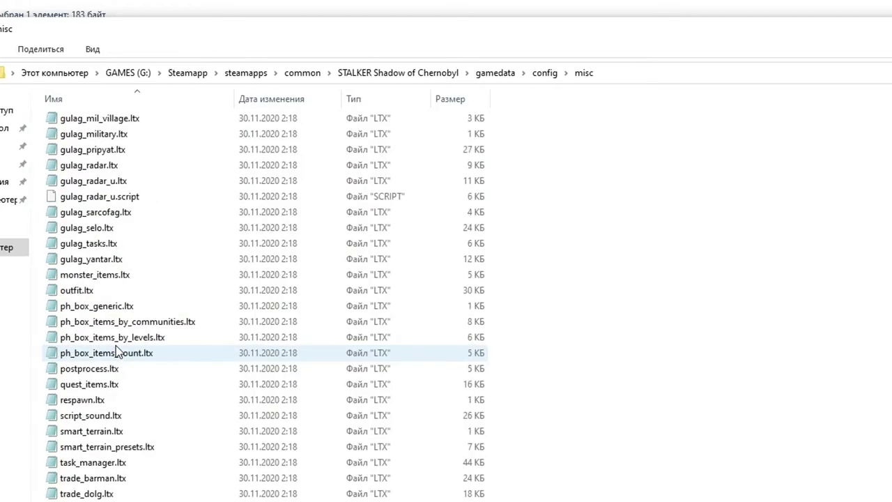
scroll(116, 349, "down", 2)
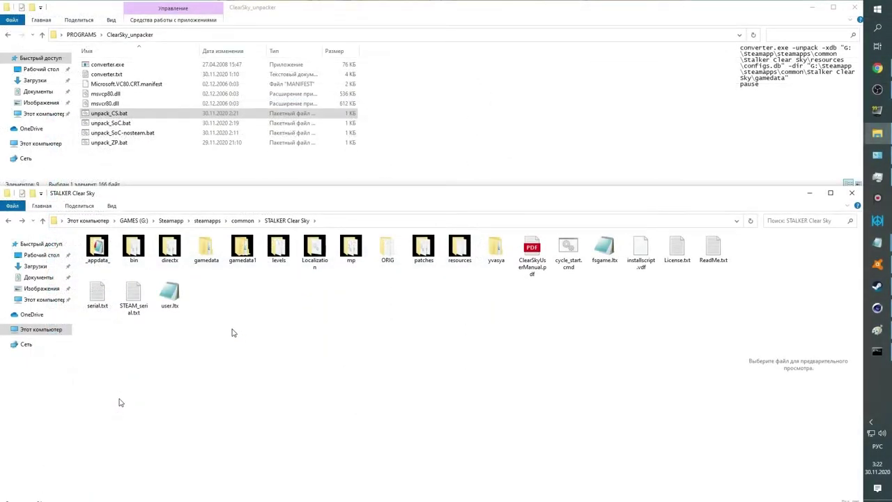
Permanently delete the scripts, spawns, ai and anims folders from the Clear Sky gamedata folder.
double_click(206, 247)
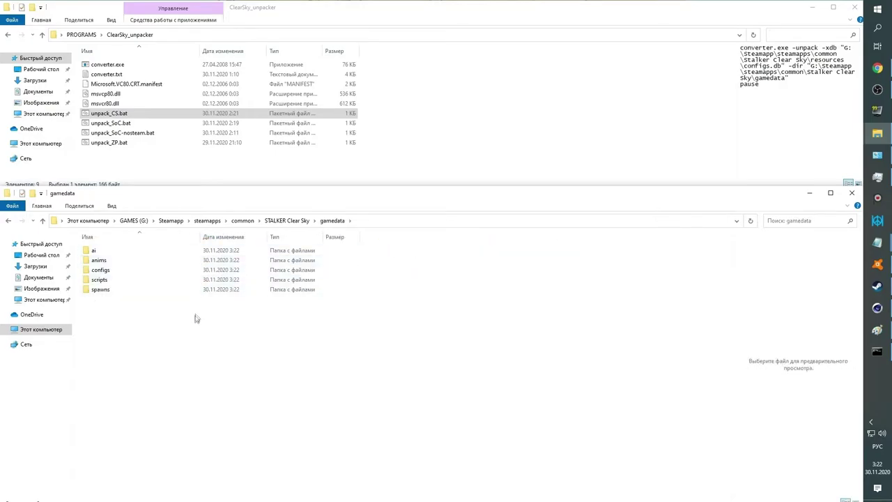
left_click_drag(144, 308, 114, 280)
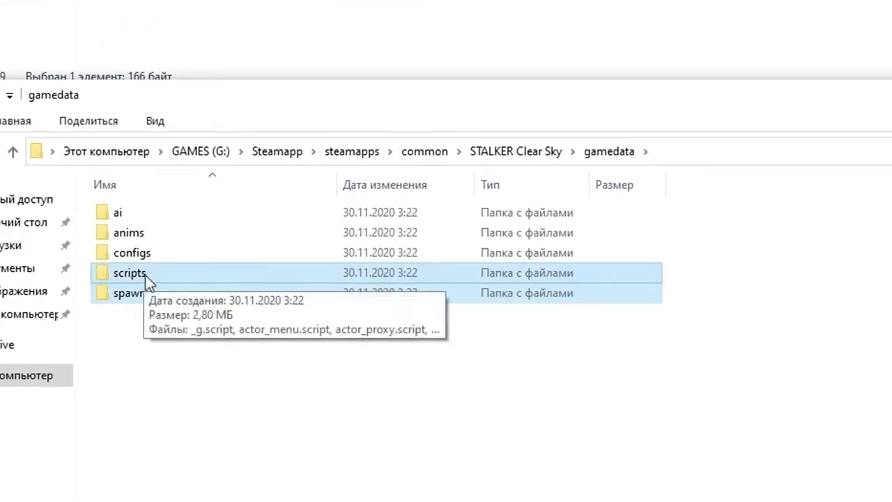
key("shift+Delete")
key("Return")
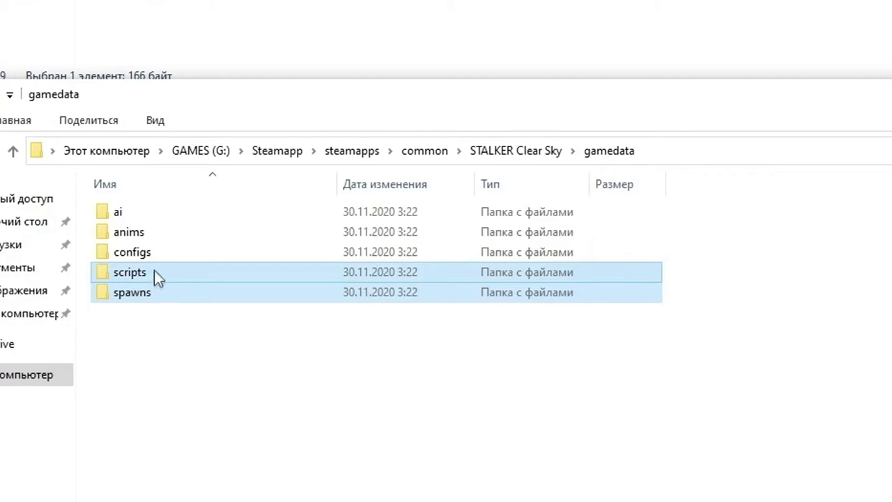
left_click_drag(671, 233, 426, 210)
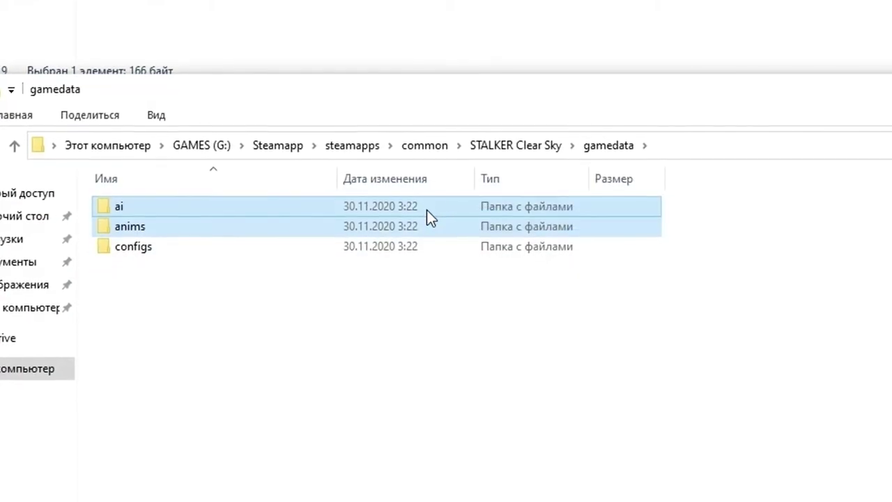
key("shift+Delete")
key("Return")
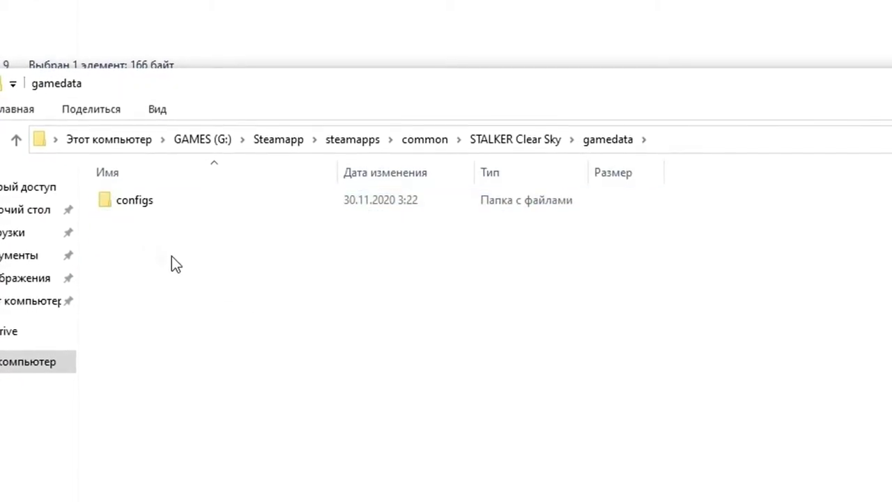
Permanently delete everything in the Clear Sky configs folder except the creatures, misc and weapons folders.
double_click(127, 201)
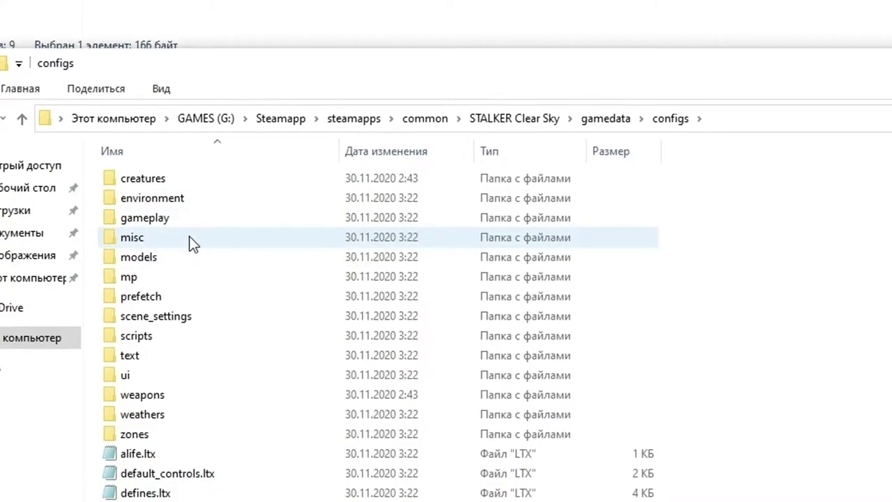
key("ctrl+a")
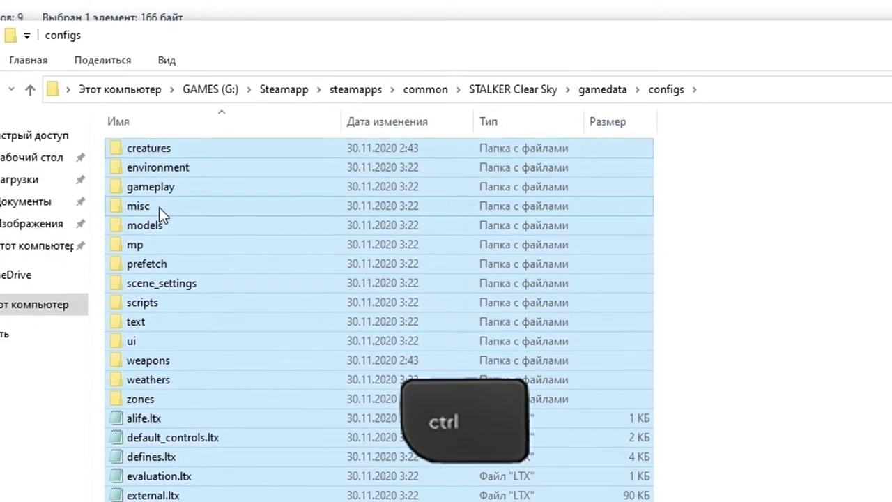
left_click(159, 209, "ctrl")
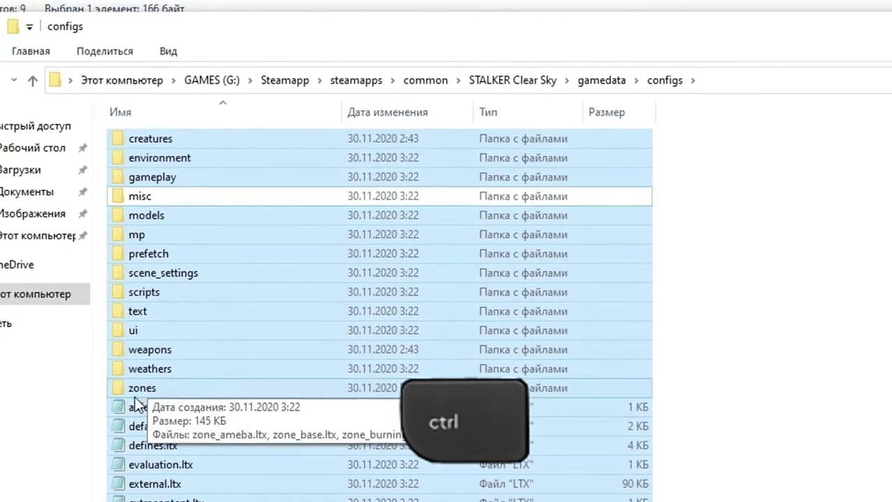
left_click(151, 343, "ctrl")
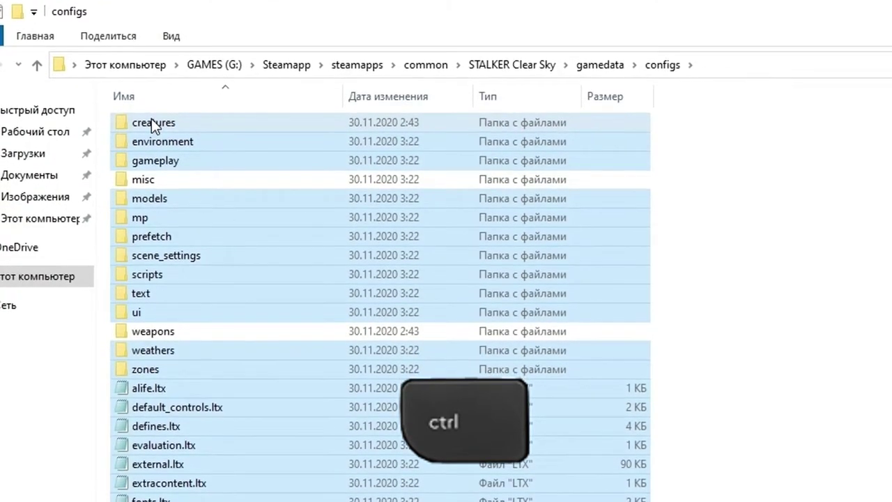
left_click(150, 124, "ctrl")
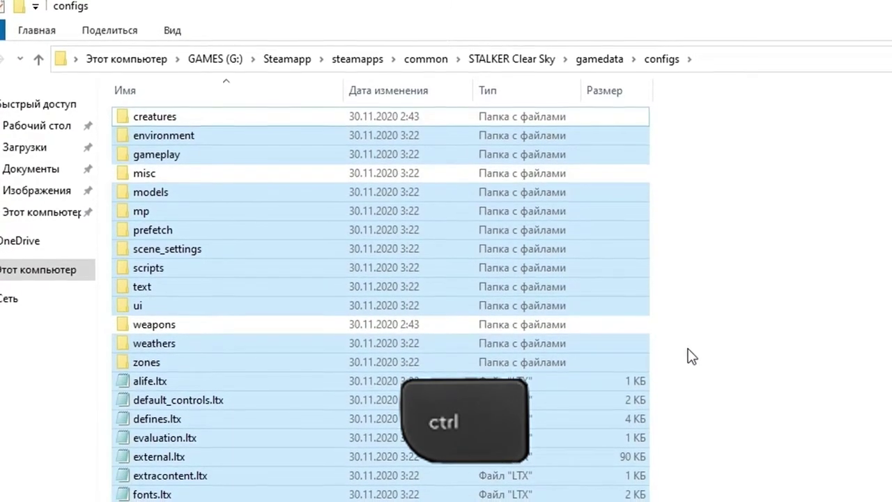
key("shift+Delete")
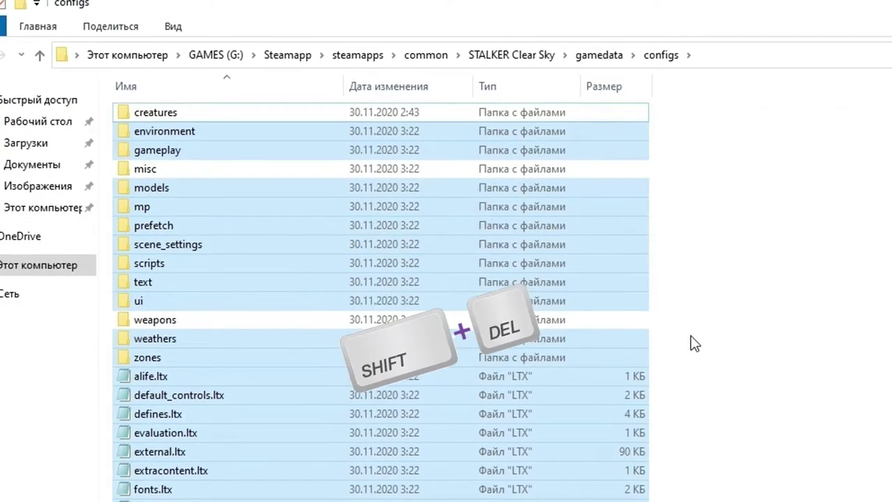
key("Return")
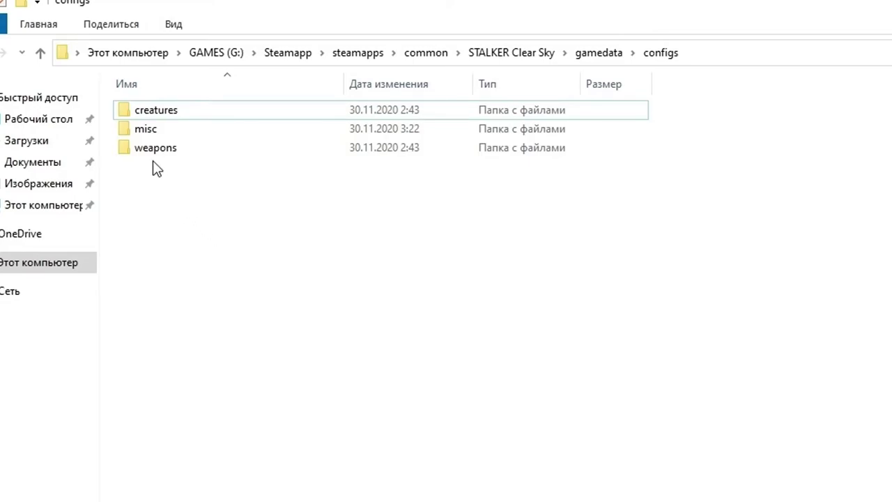
Permanently delete everything in the Clear Sky configs misc folder except the outfit_upgrades and trade folders.
double_click(154, 131)
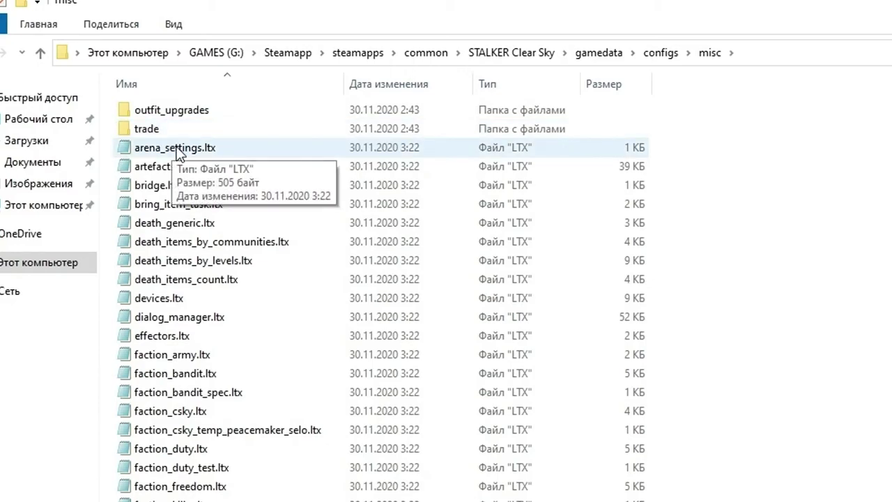
key("ctrl+a")
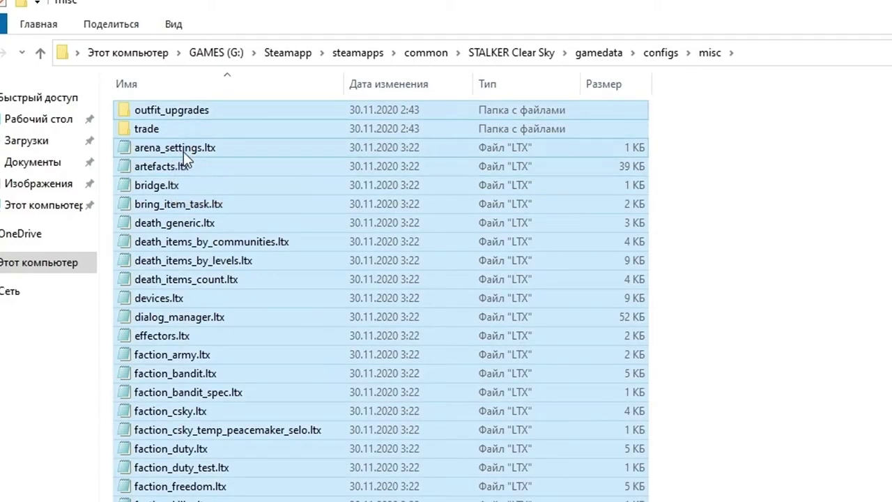
left_click(161, 132, "ctrl")
left_click(159, 115, "ctrl")
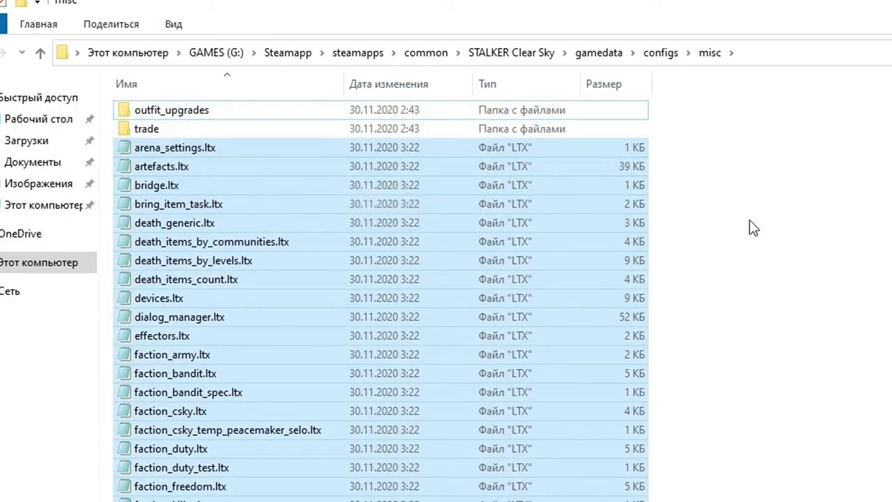
key("shift+Delete")
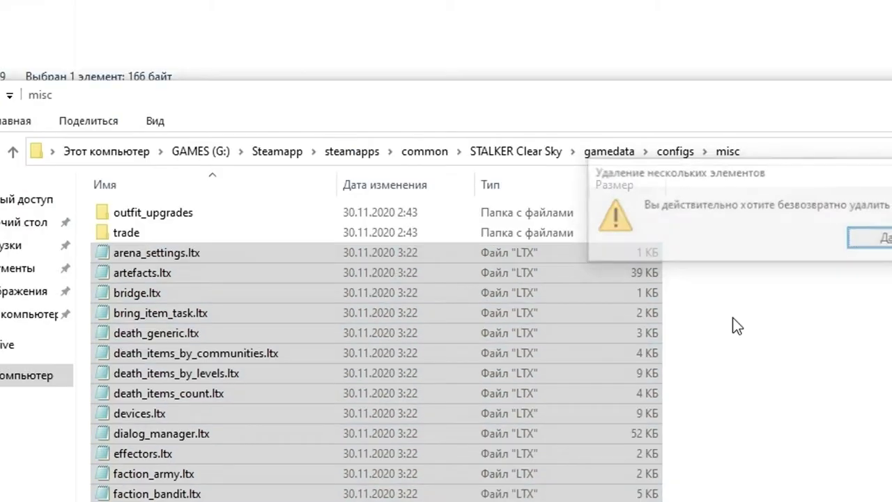
key("Return")
Go to the Stalker Call of Pripyat game folder and unpack its configs archive by running unpack_ZP.bat.
left_click(163, 132)
double_click(144, 237)
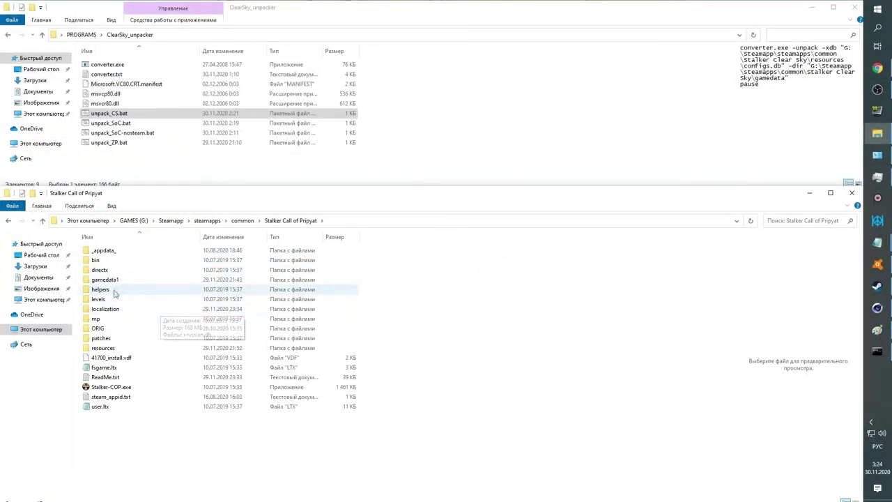
left_click(118, 143)
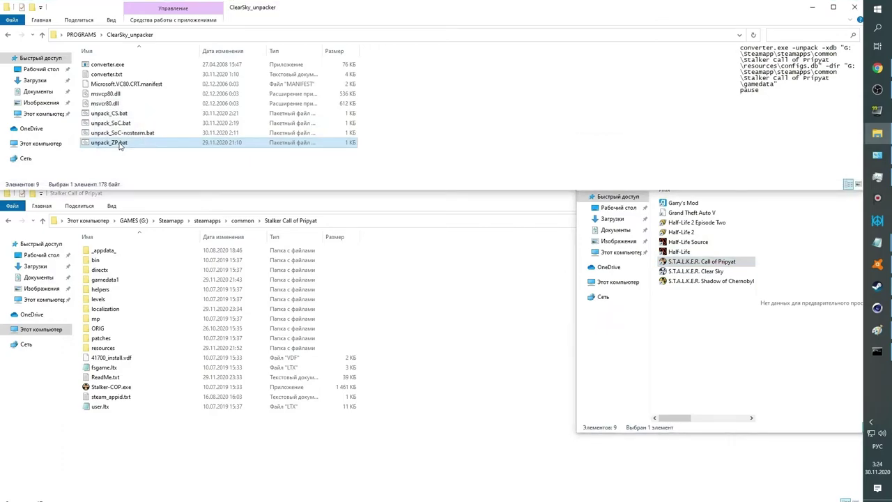
double_click(118, 144)
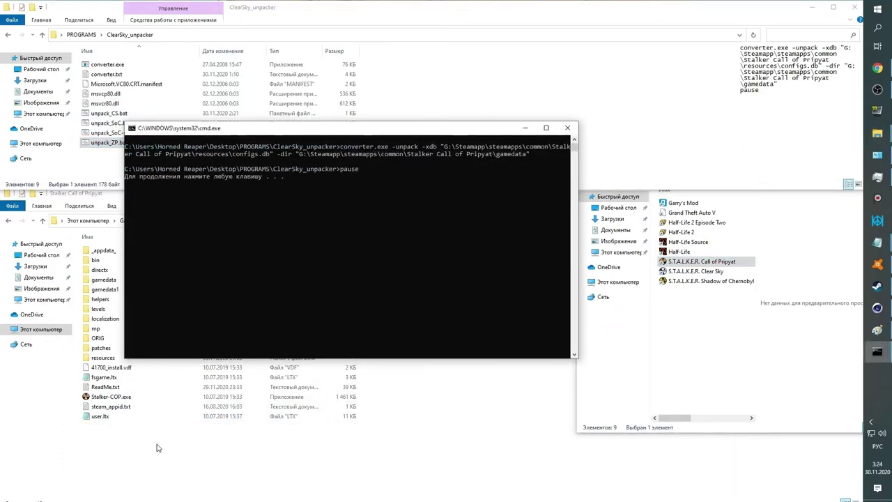
key("Return")
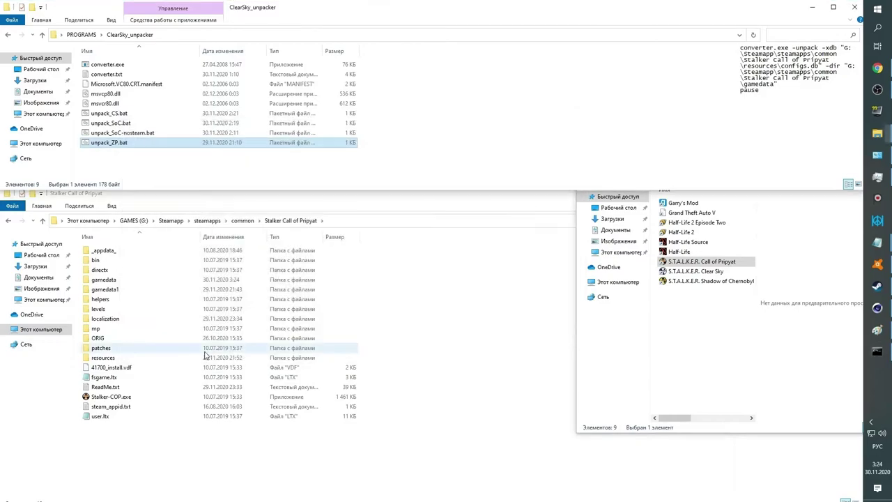
Rename w_knife.ltx to w_knife1.ltx in the weapons folder of the unpacked Call of Pripyat gamedata configs.
left_click(104, 279)
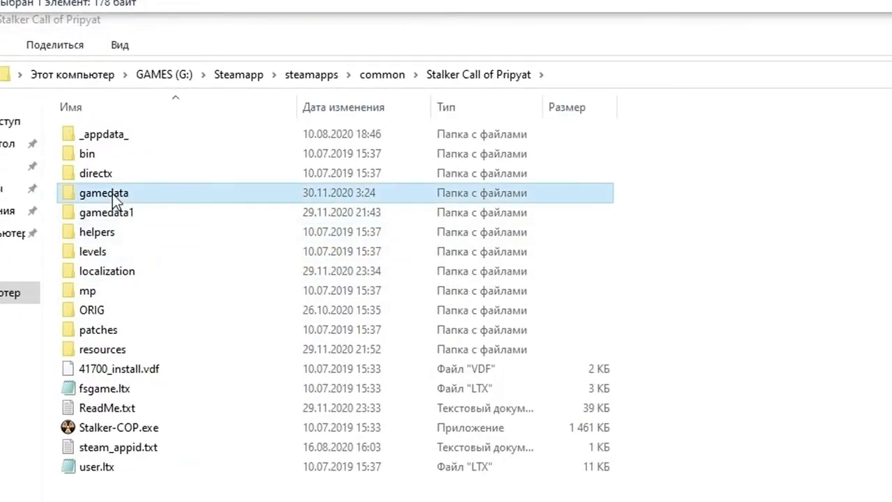
double_click(112, 193)
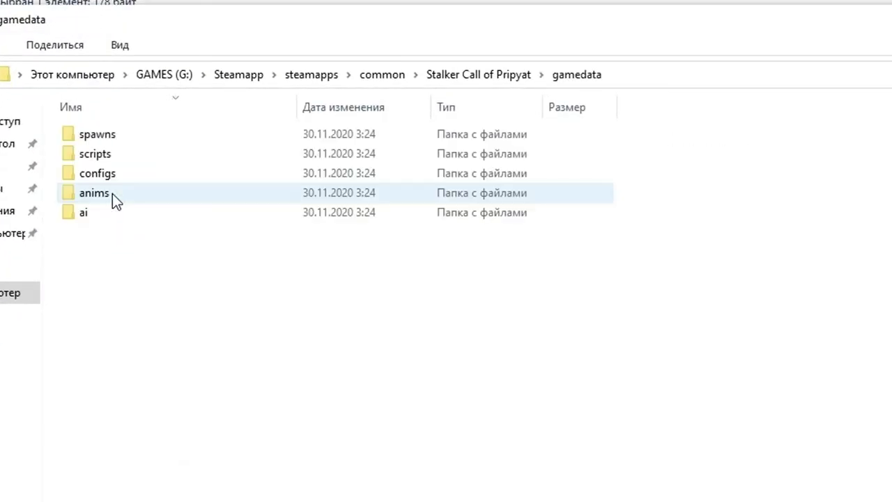
left_click(95, 177)
double_click(94, 177)
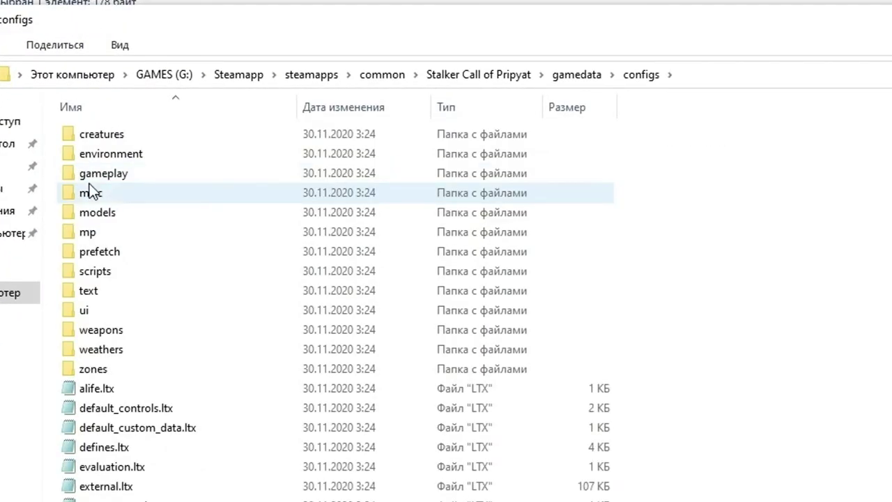
double_click(108, 332)
scroll(106, 333, "down", 2)
left_click(100, 426)
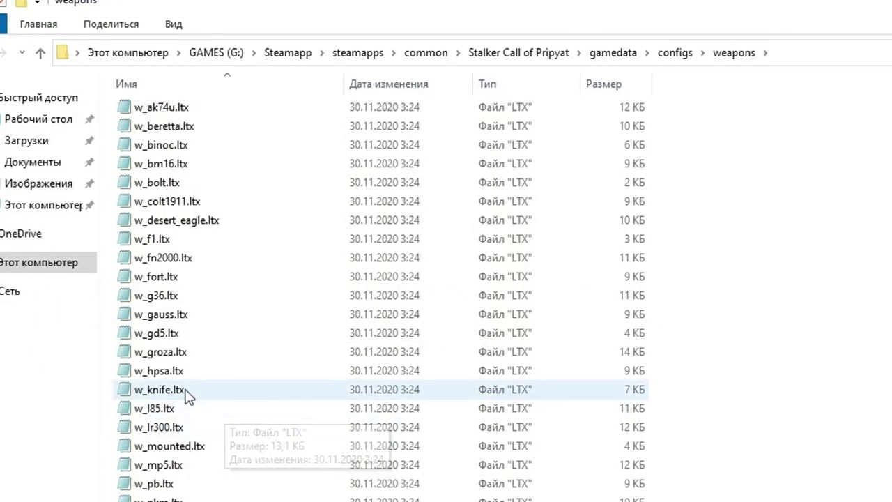
left_click(174, 395)
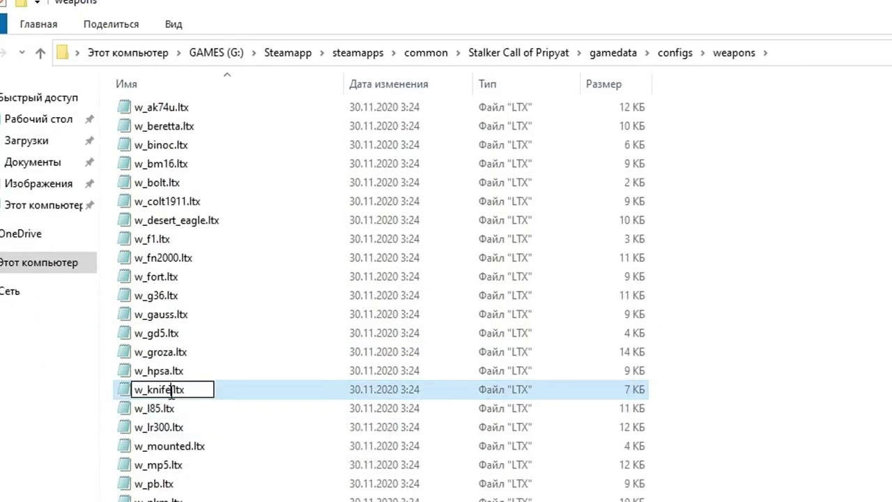
type("1")
left_click(232, 446)
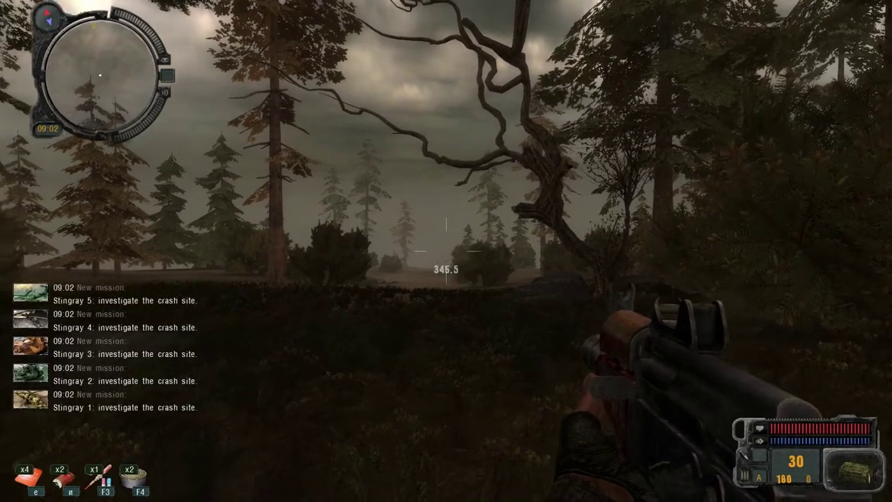
key("w")
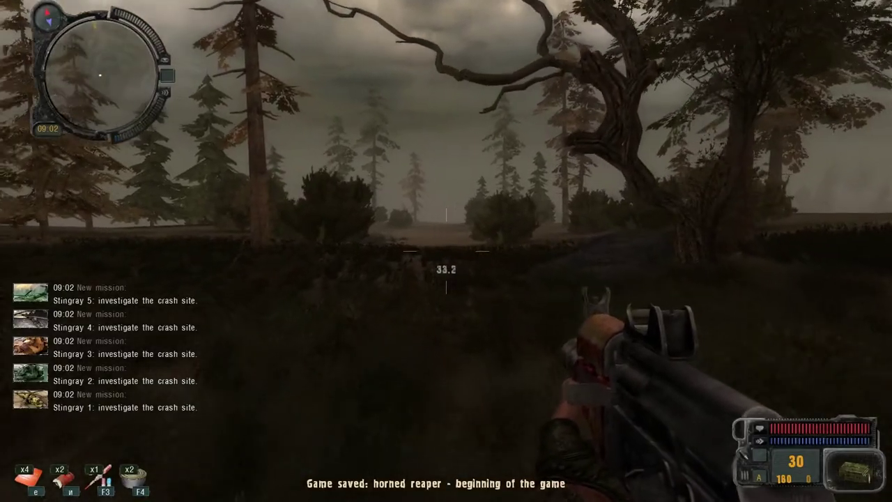
key("3")
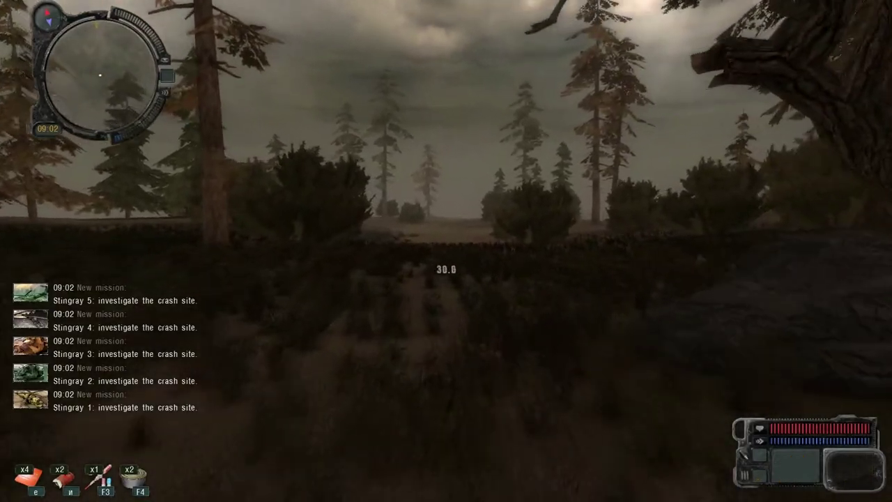
key("w")
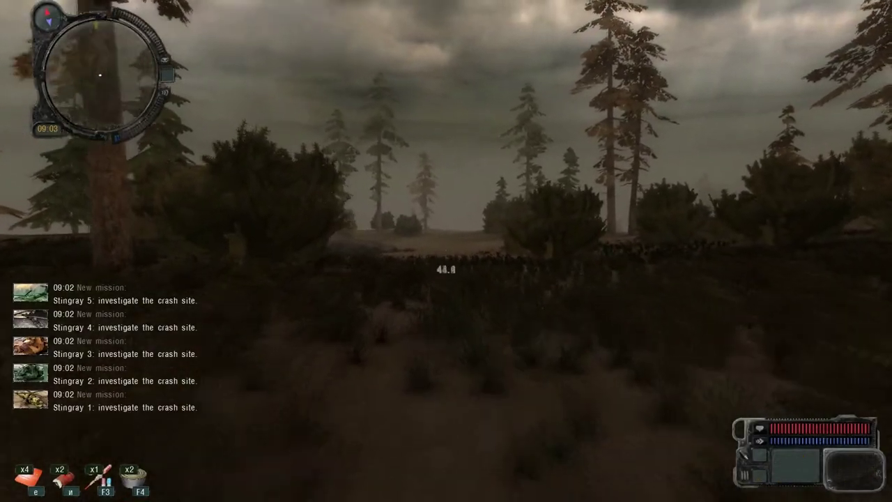
key("w")
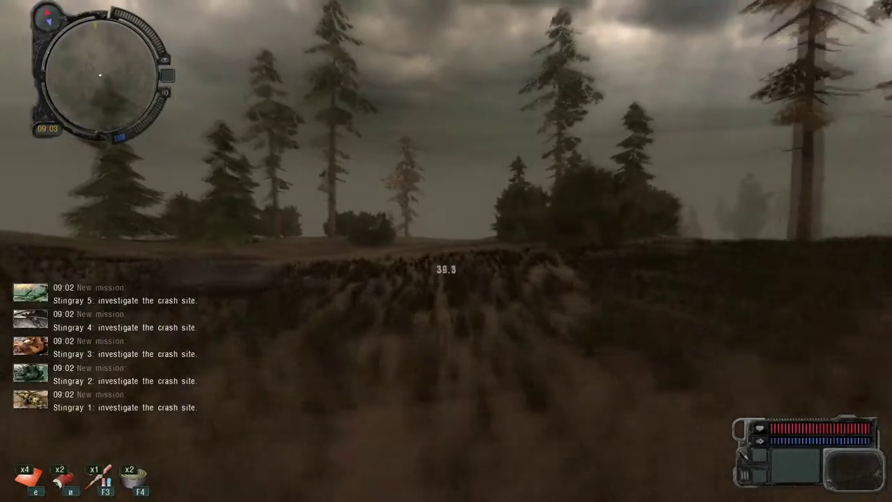
key("w")
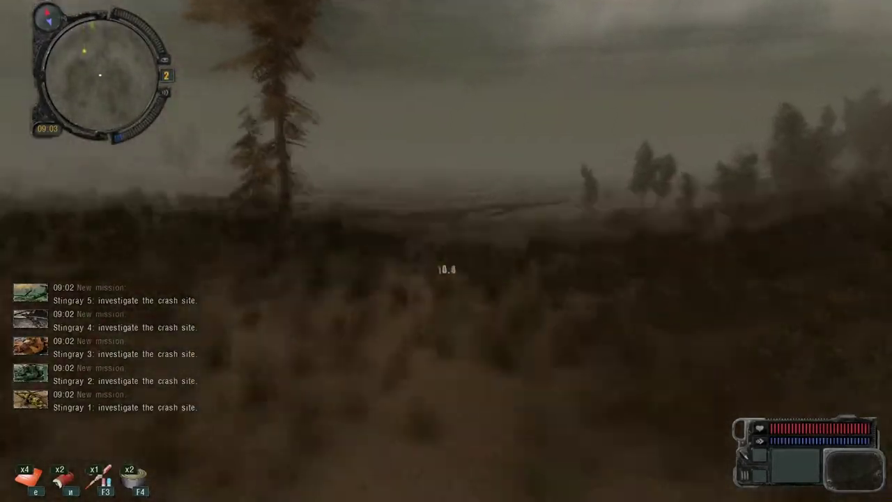
key("w")
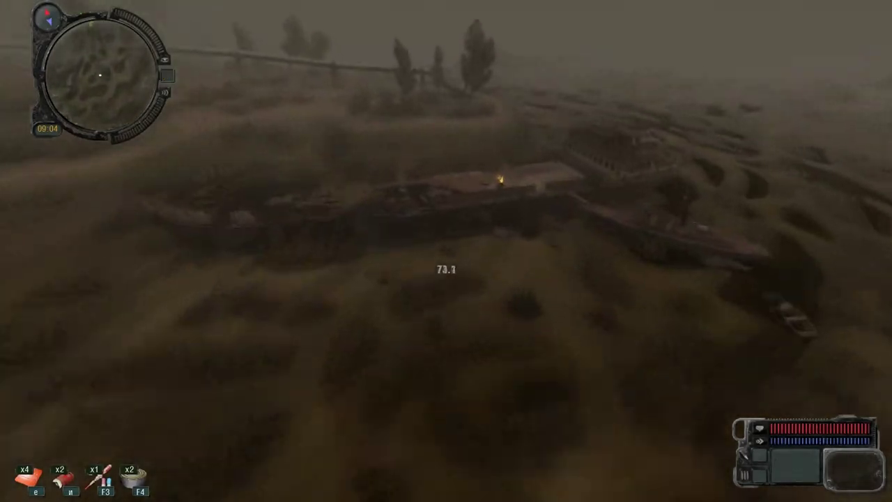